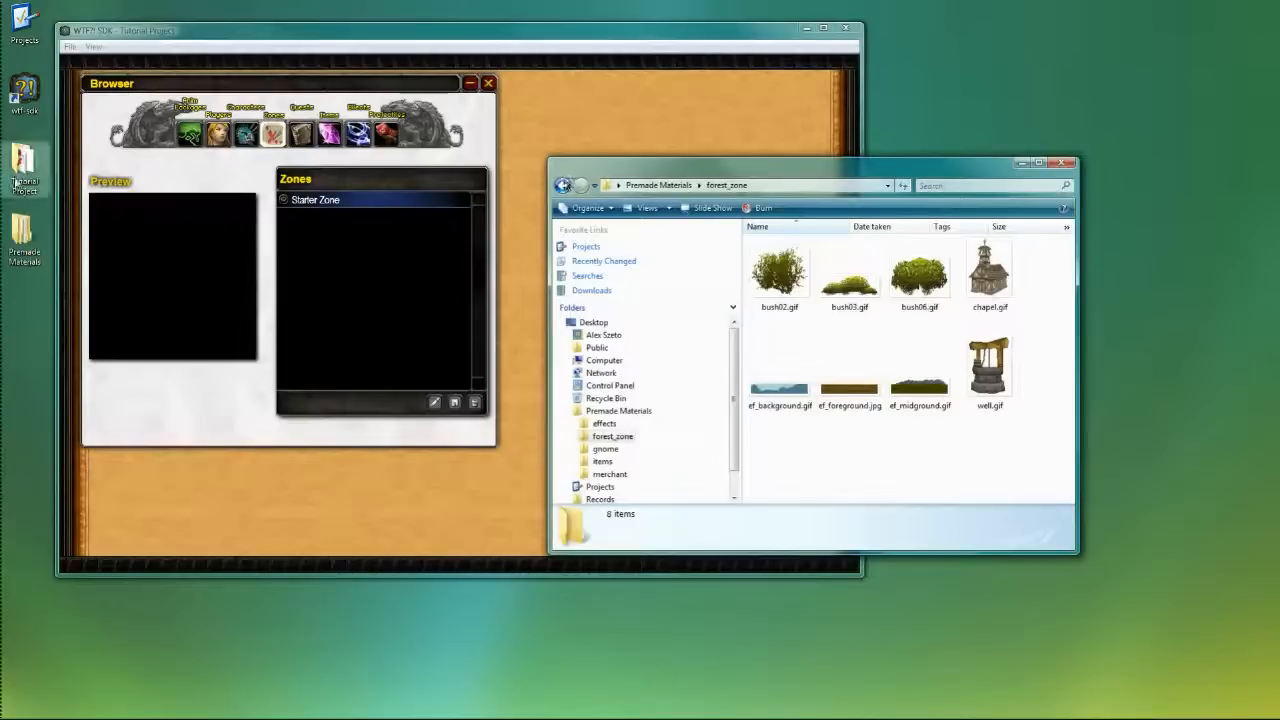
Open the img folder inside the Tutorial Project's rsc folder, keeping the Premade Materials window accessible
double_click(22, 165)
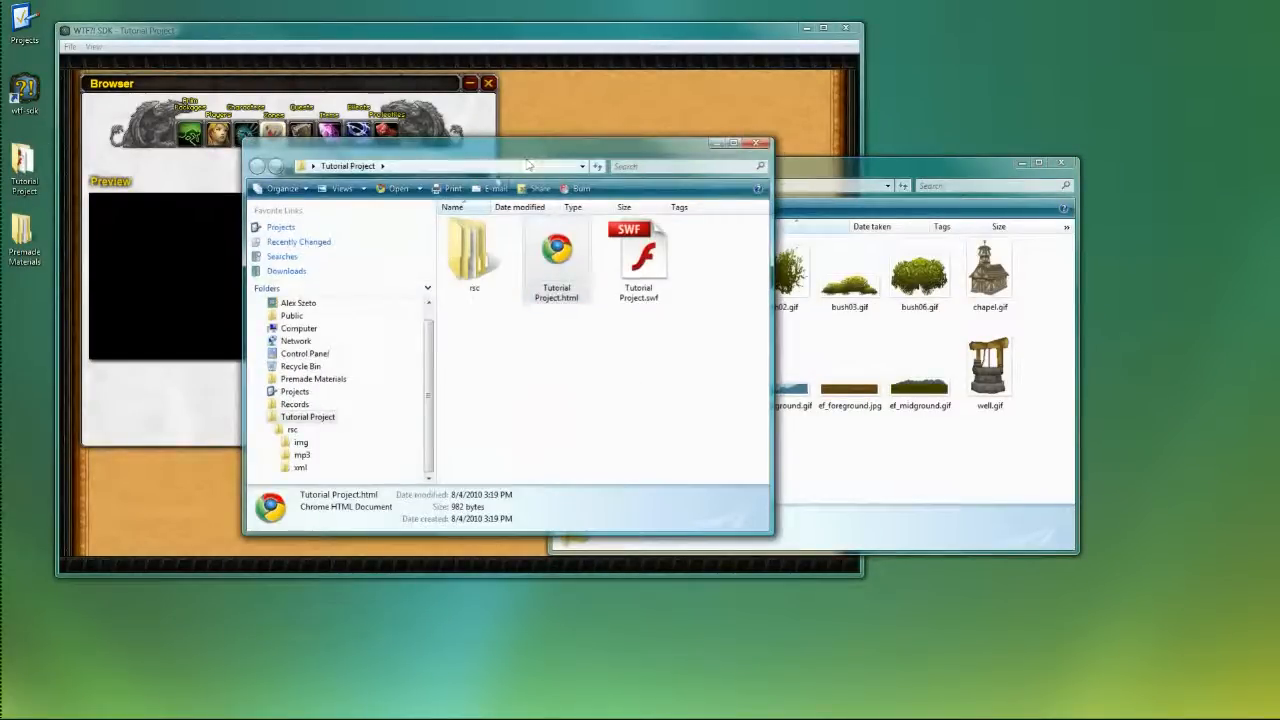
drag(519, 154, 363, 170)
double_click(312, 258)
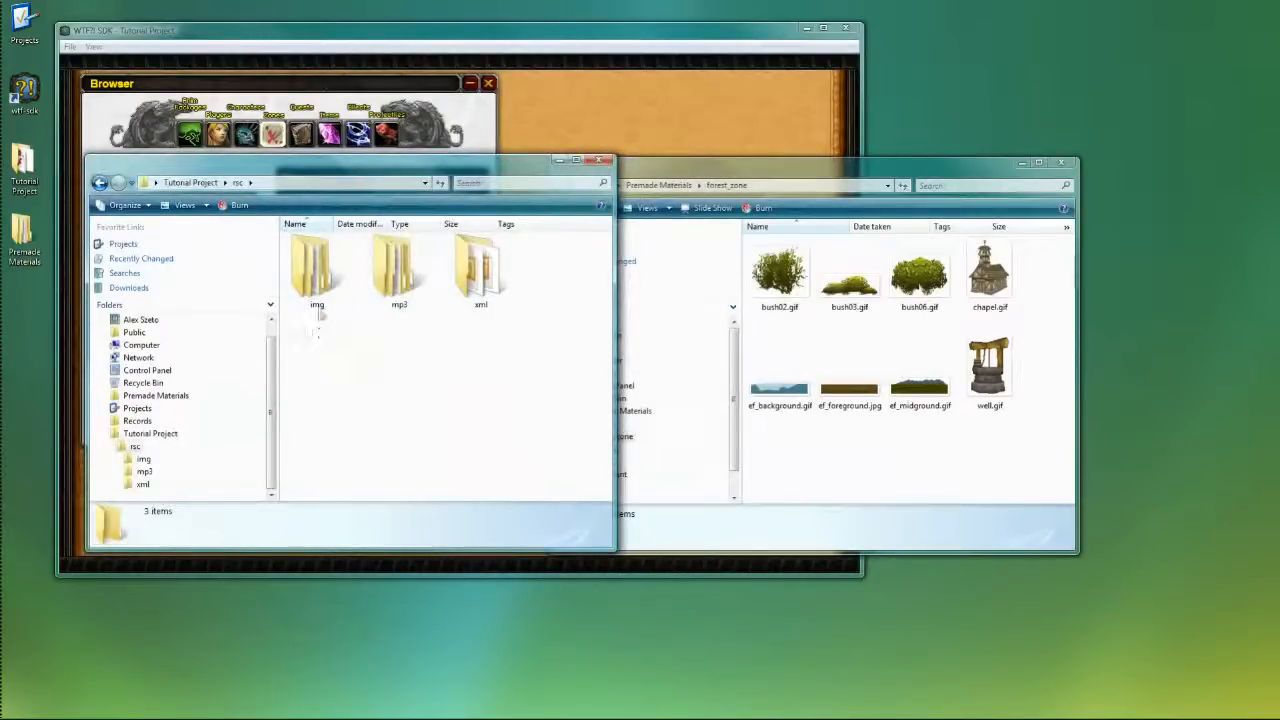
double_click(314, 305)
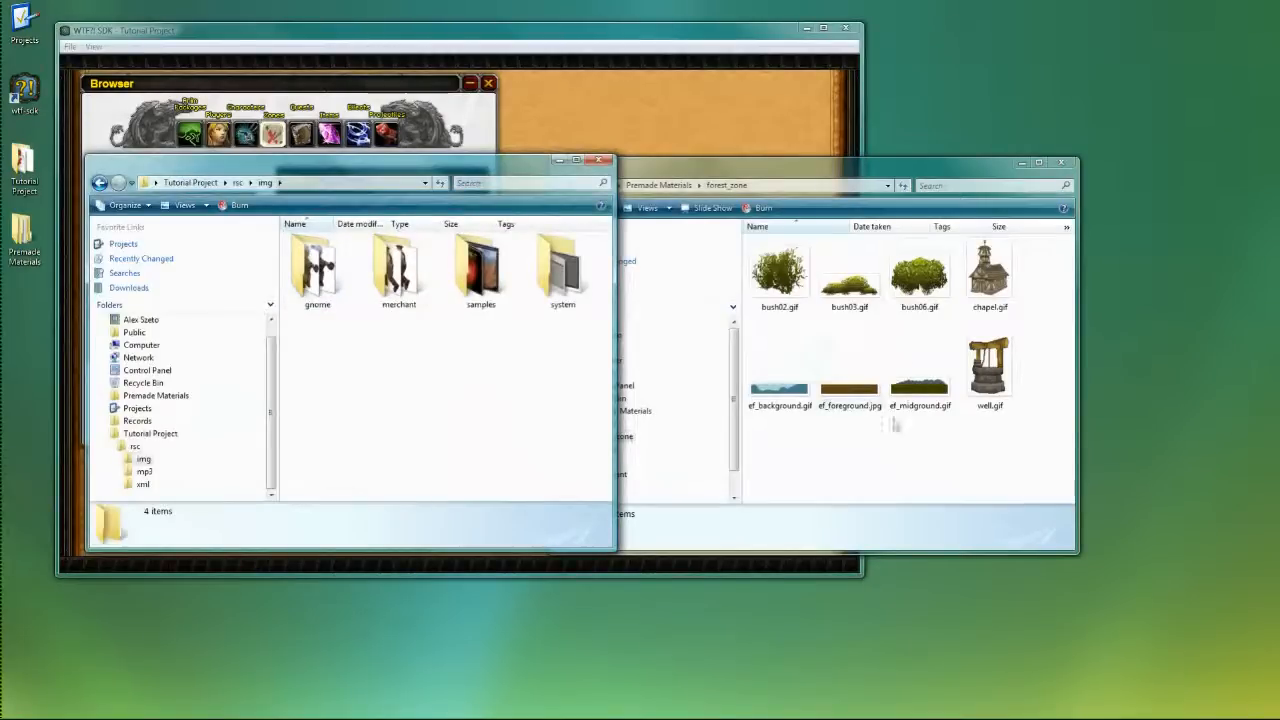
Copy the forest_zone folder from Premade Materials into the project's img folder and close the Premade Materials window
click(628, 186)
click(628, 186)
click(775, 252)
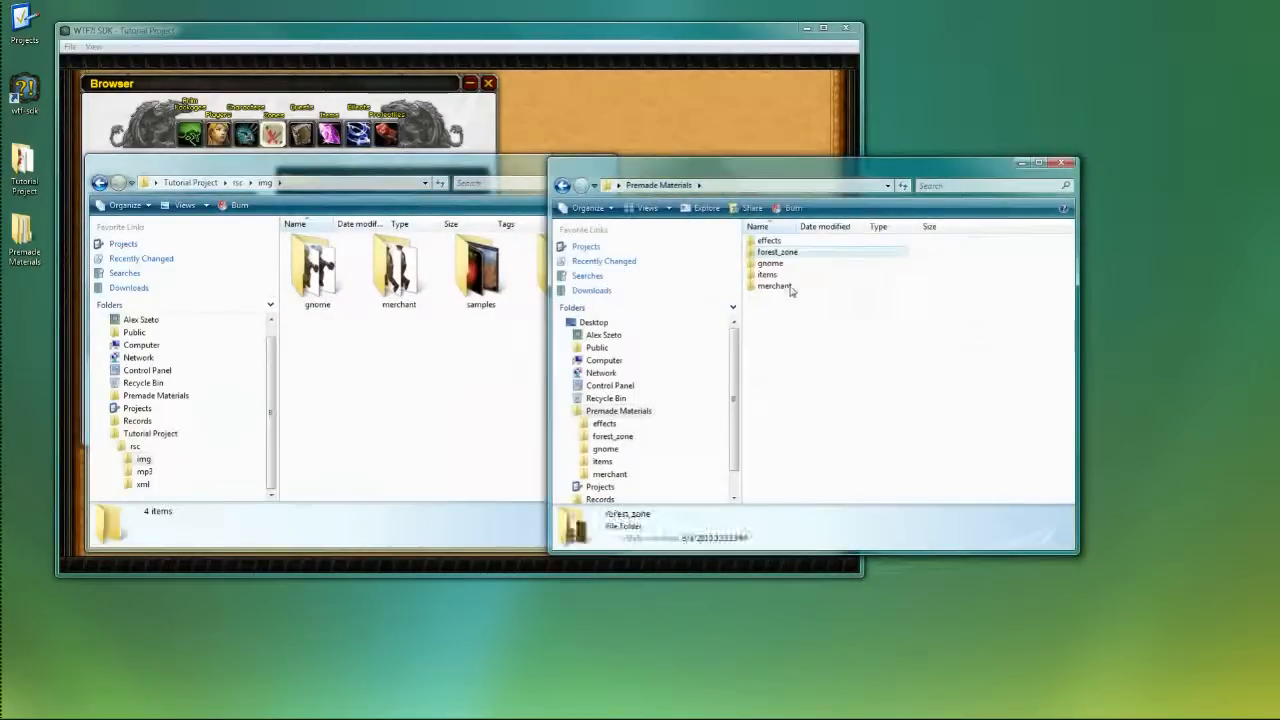
right_click(784, 253)
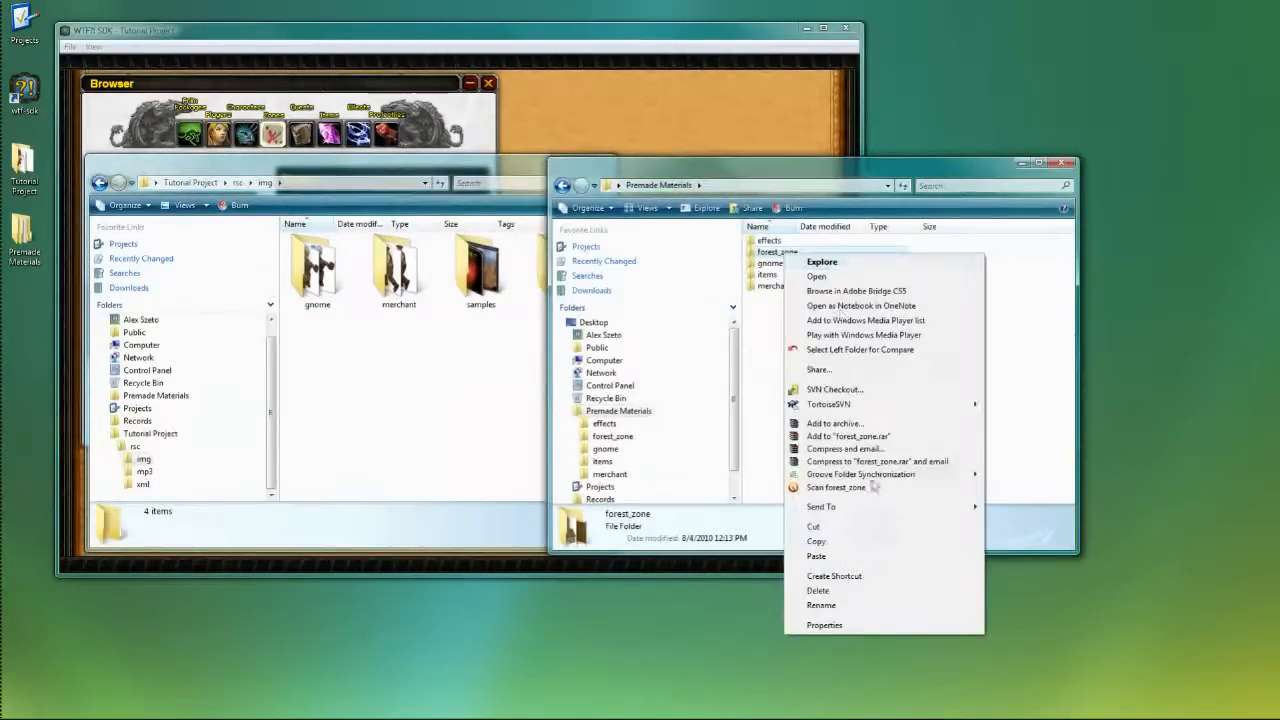
click(850, 541)
click(343, 360)
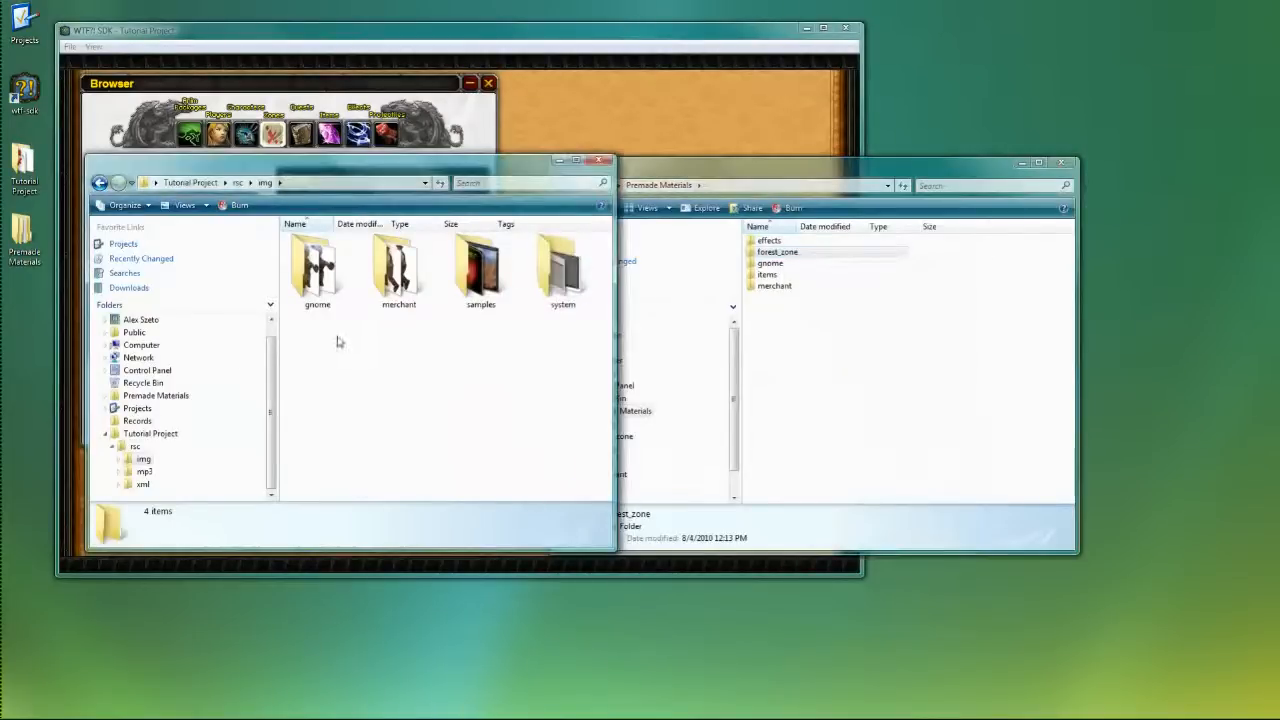
right_click(337, 353)
click(410, 479)
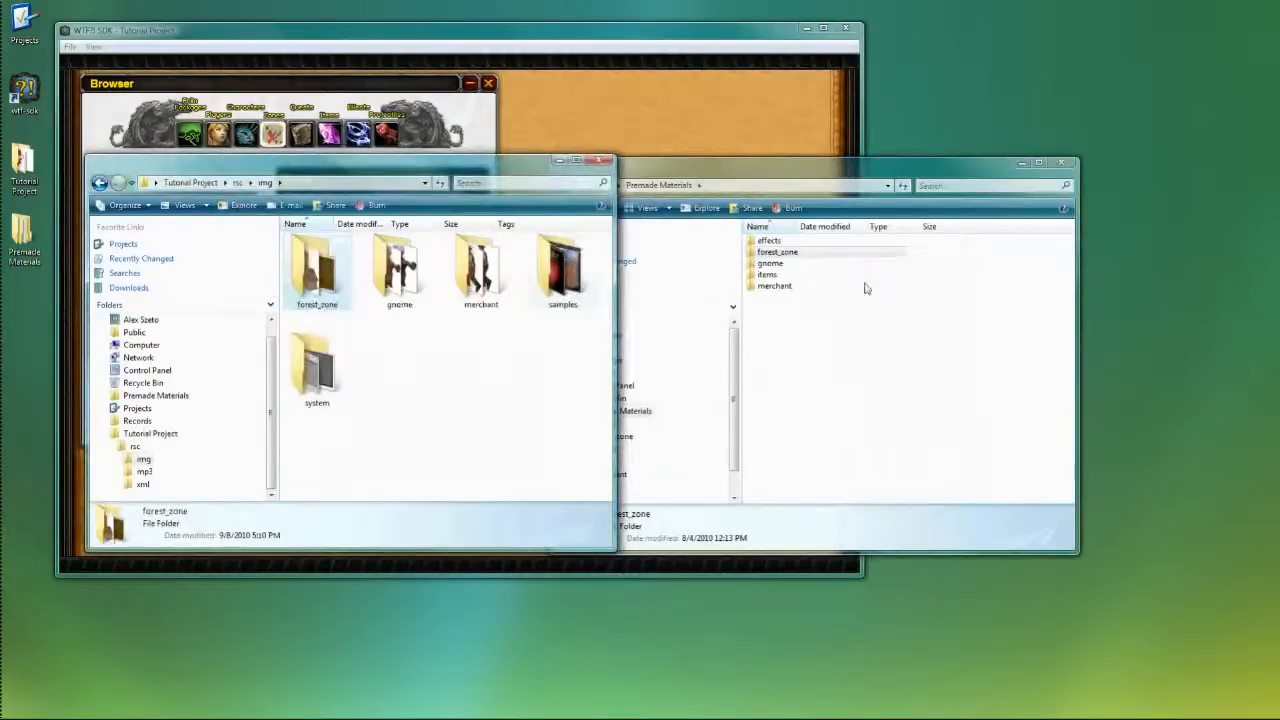
click(930, 231)
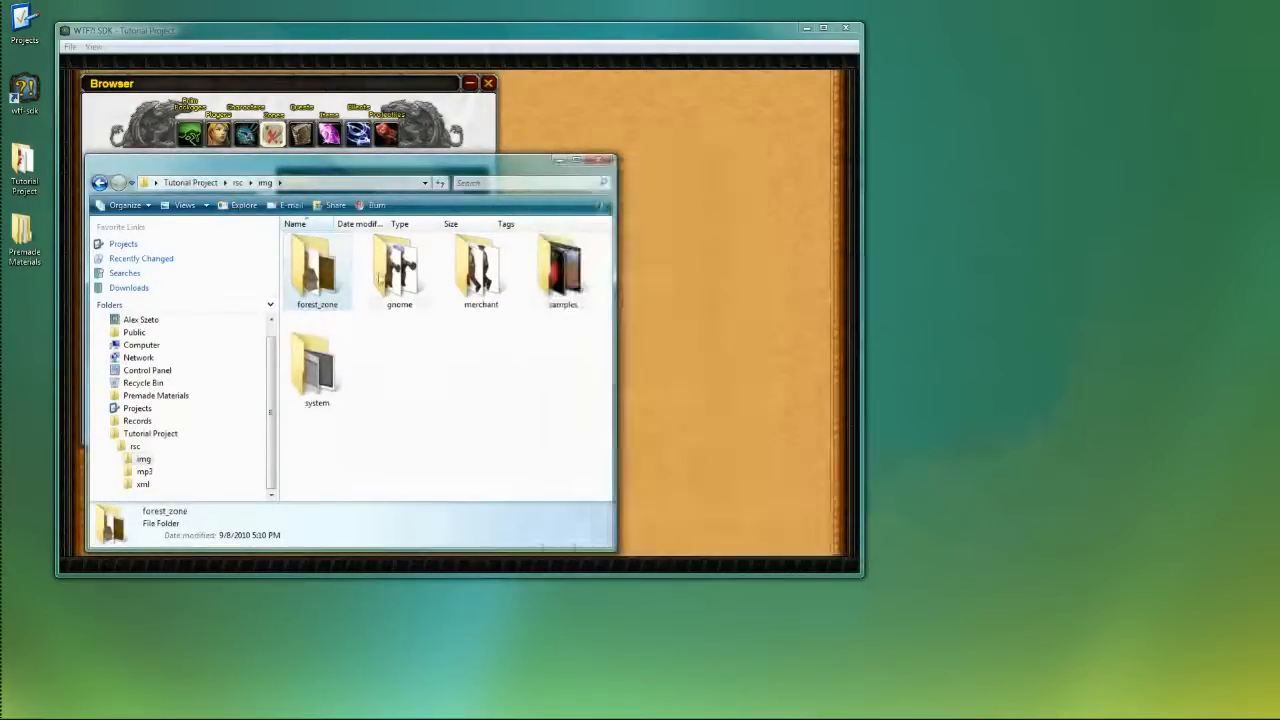
View ef_background.gif, ef_foreground.jpg and ef_midground.gif from the copied forest_zone folder in Windows Photo Gallery
double_click(316, 270)
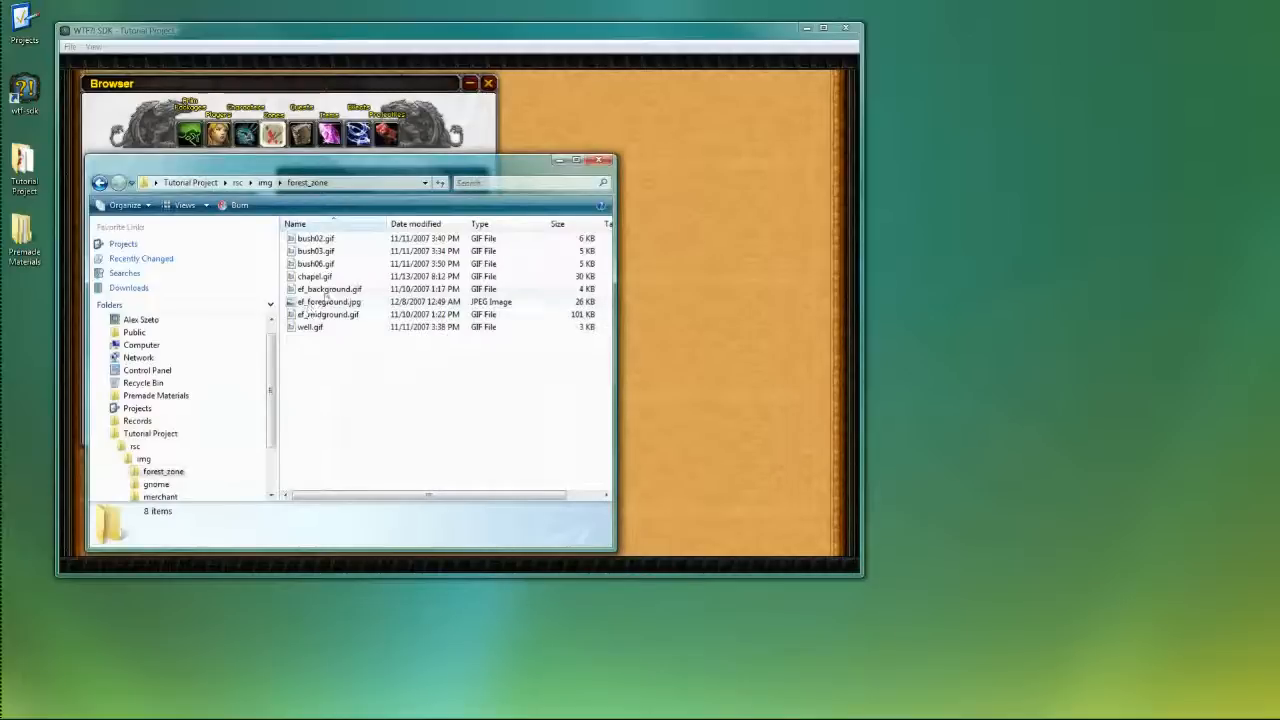
right_click(330, 290)
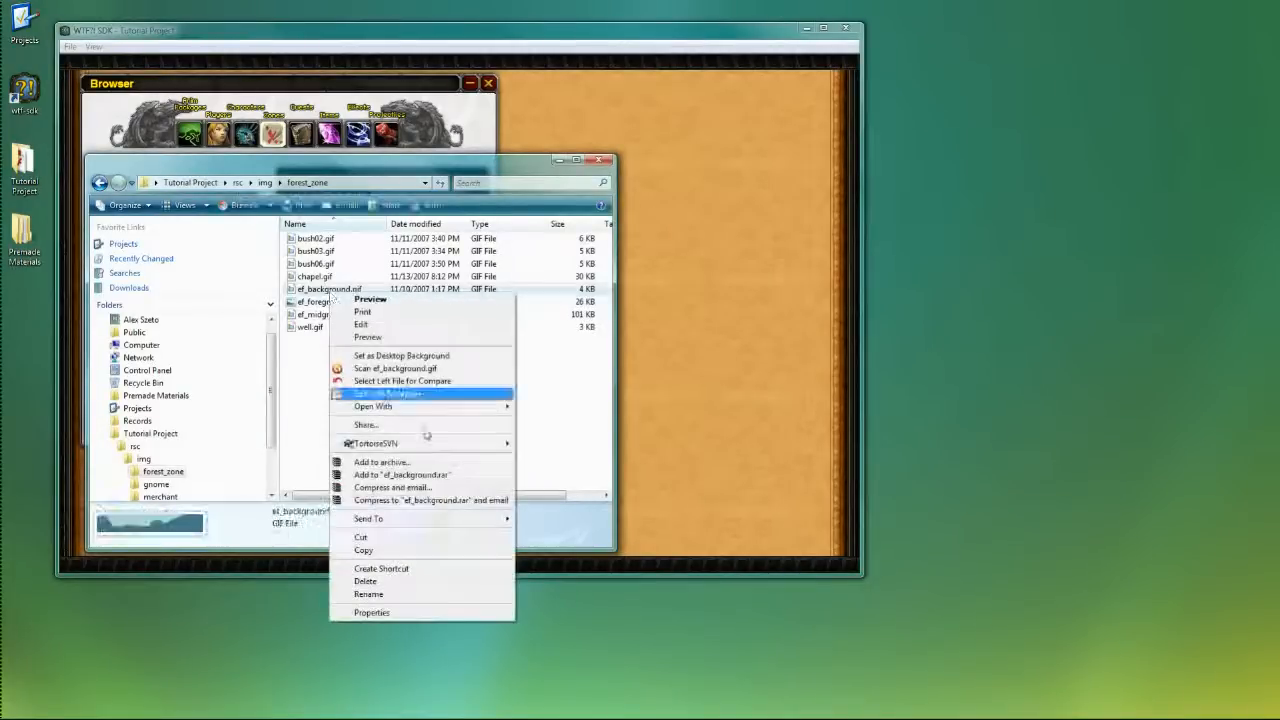
mouse_move(432, 418)
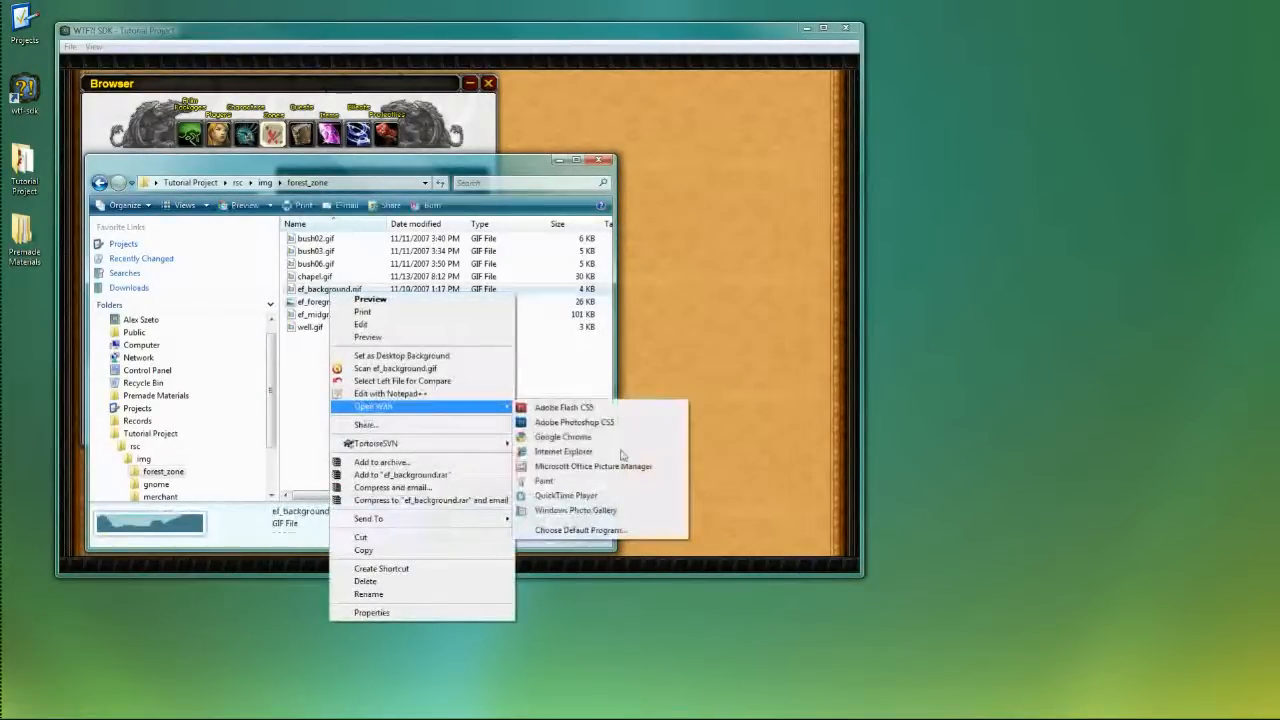
click(618, 510)
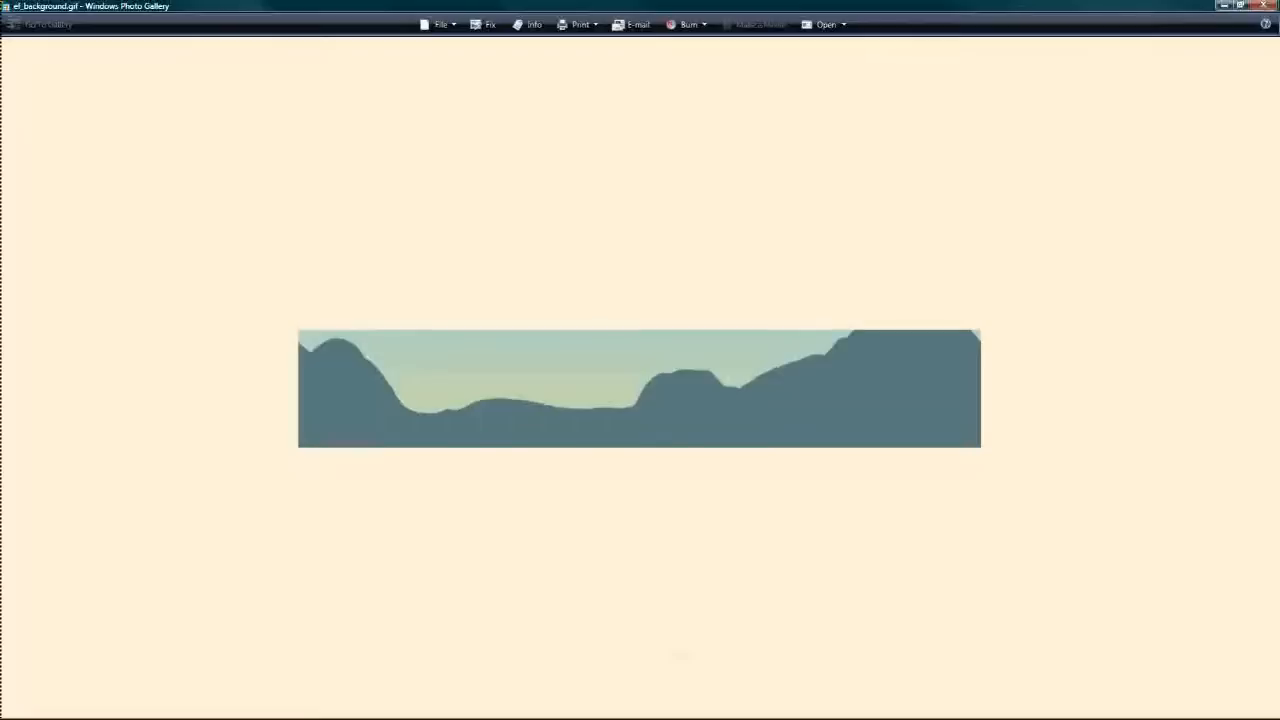
key(Right)
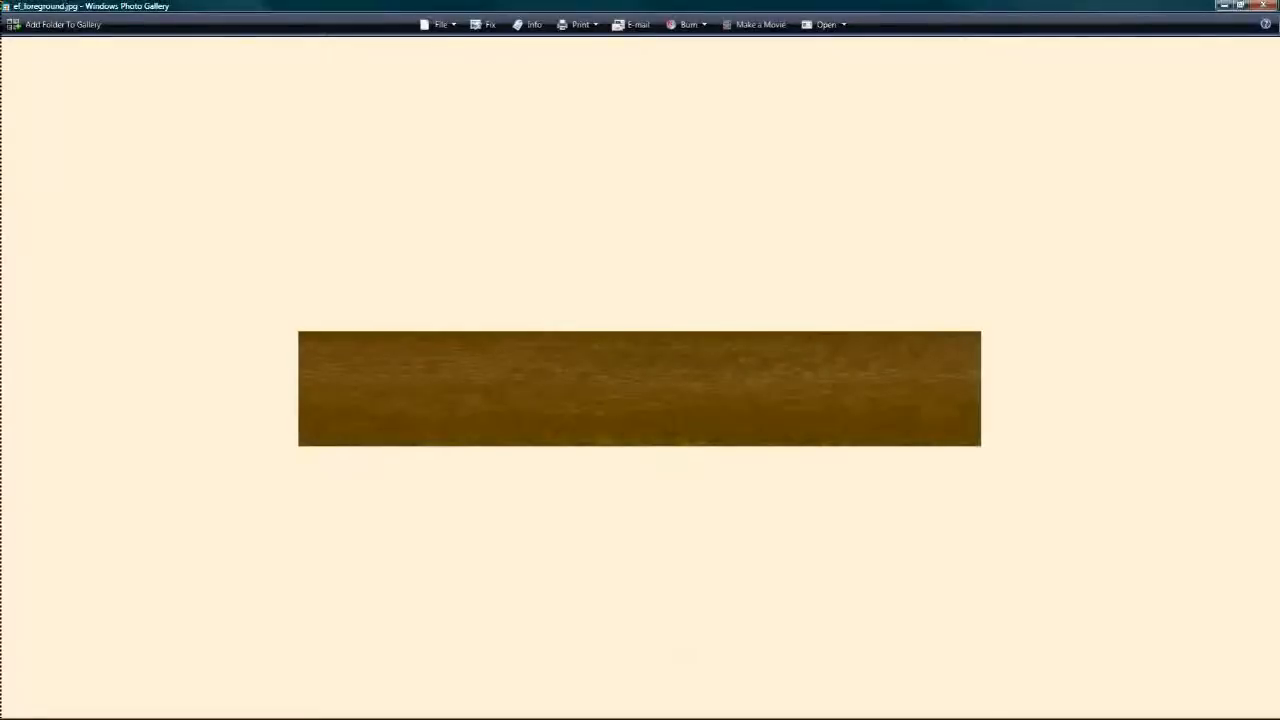
key(Right)
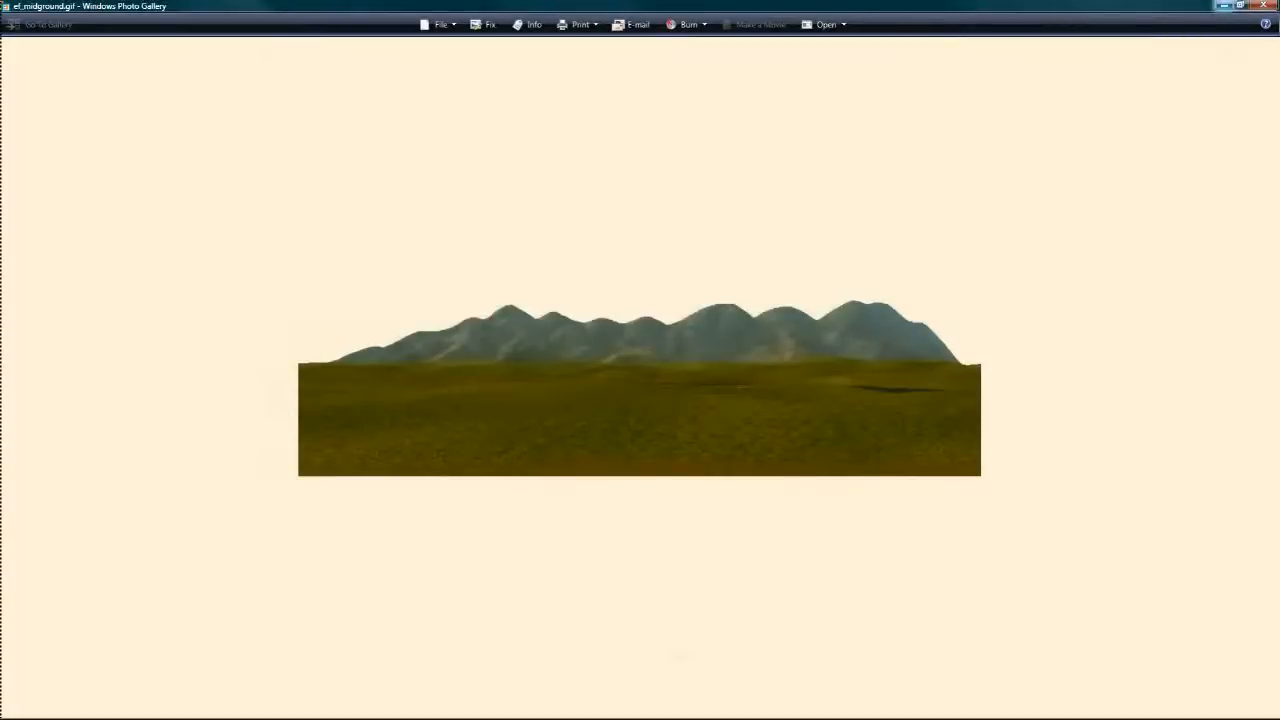
click(1257, 6)
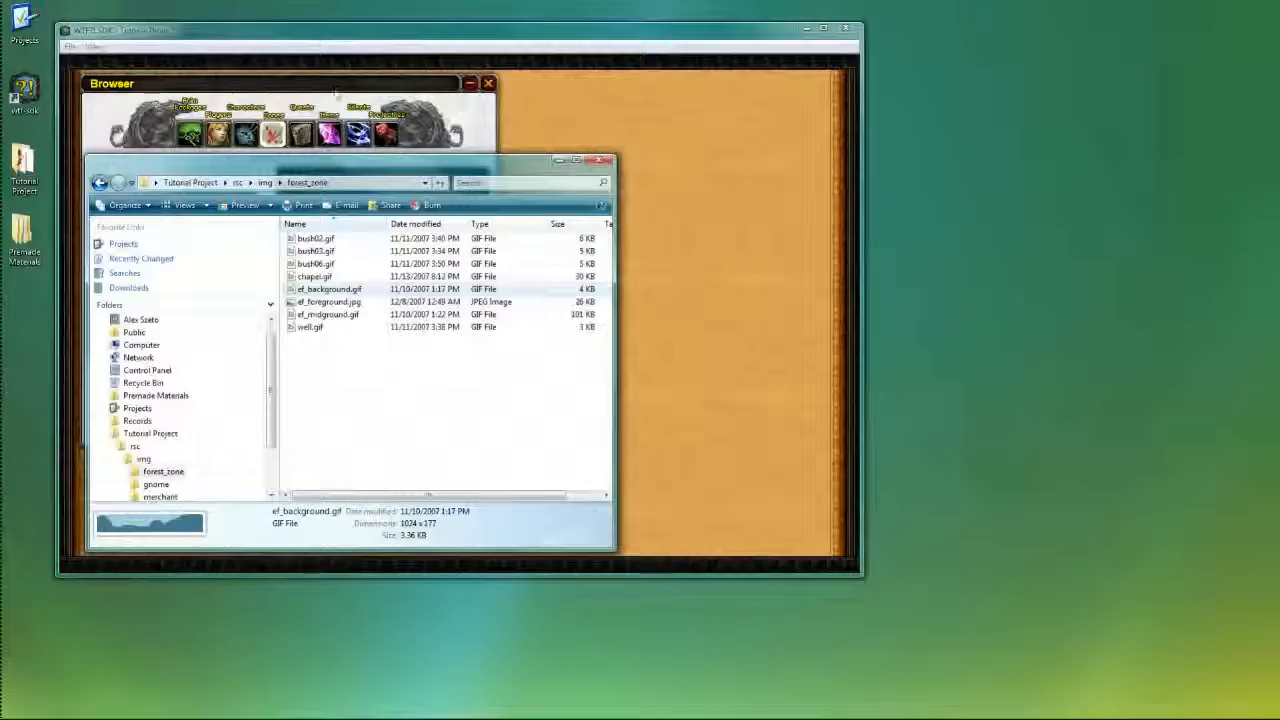
Return to the WTF?! SDK, open Starter Zone in the Zone Editor and arrange its window in front of the Browser
click(452, 38)
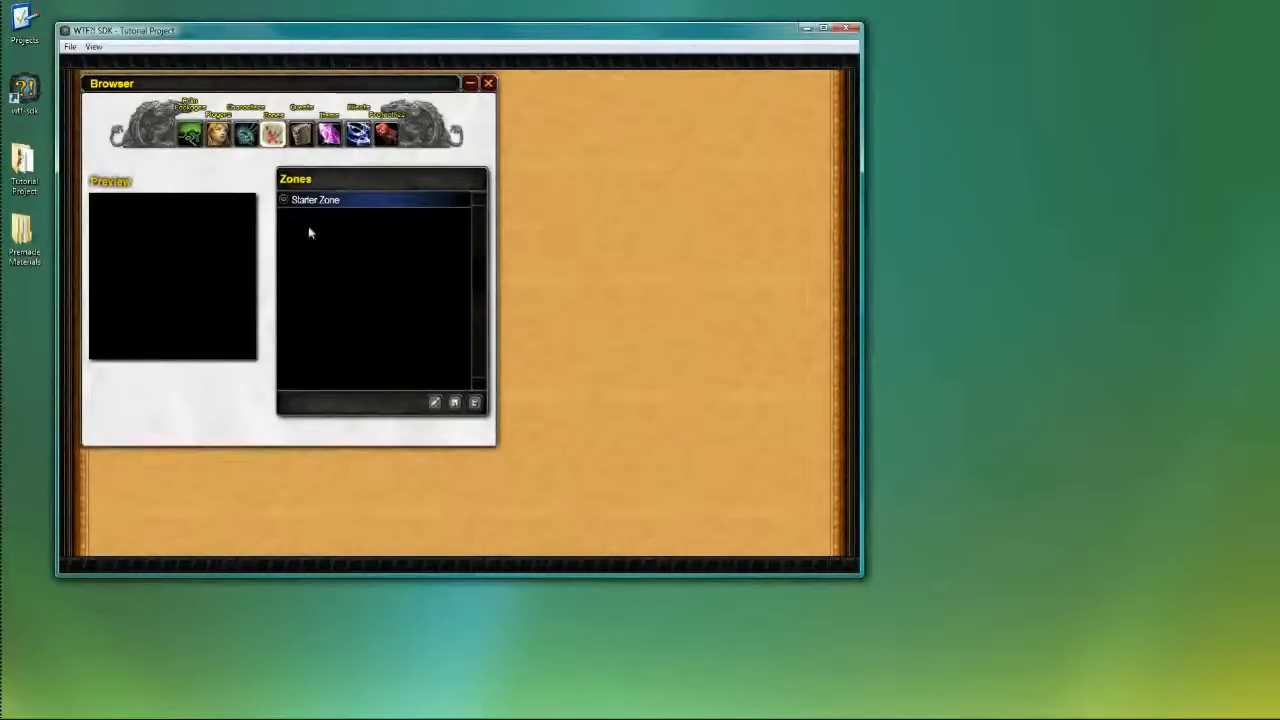
click(435, 404)
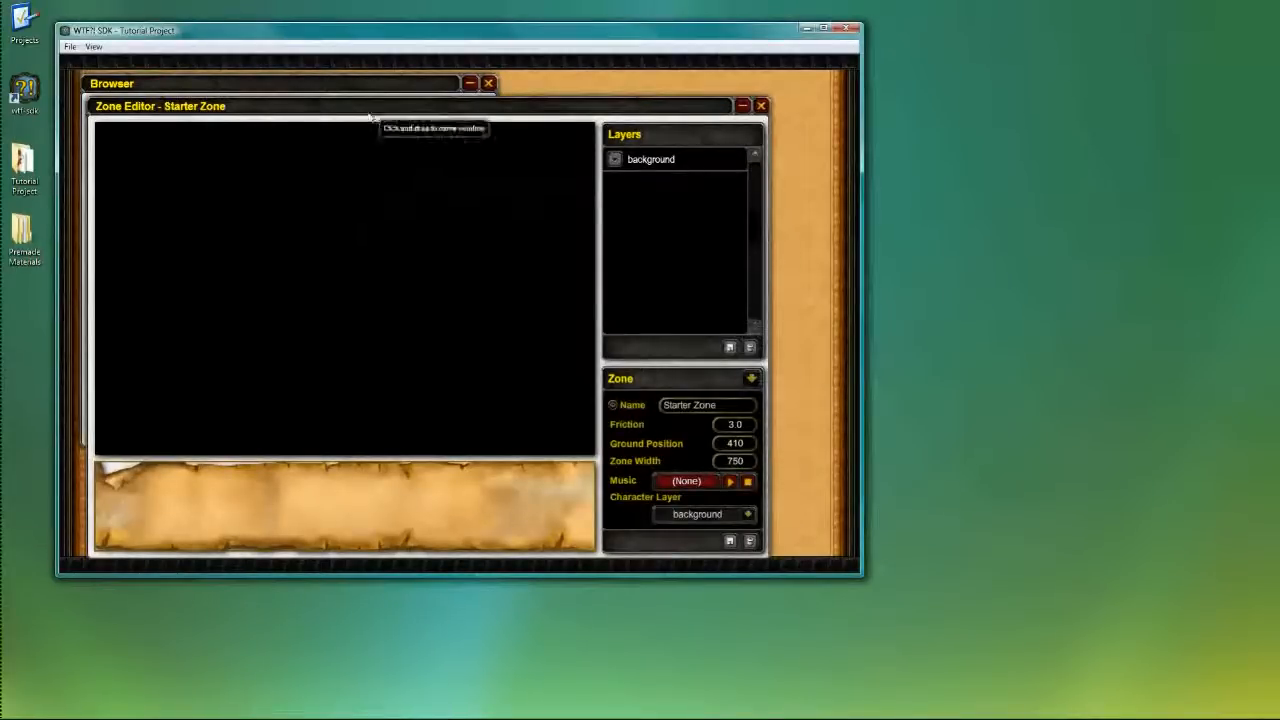
drag(369, 116, 407, 102)
drag(112, 87, 110, 76)
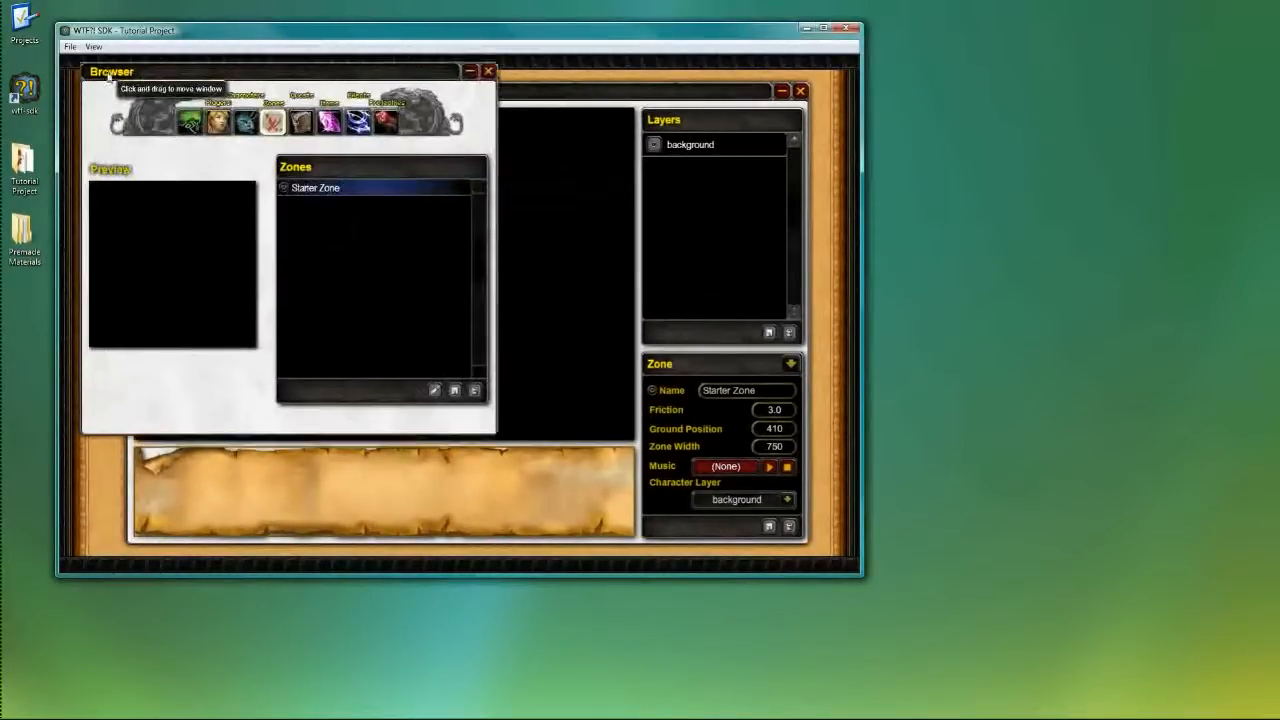
click(695, 91)
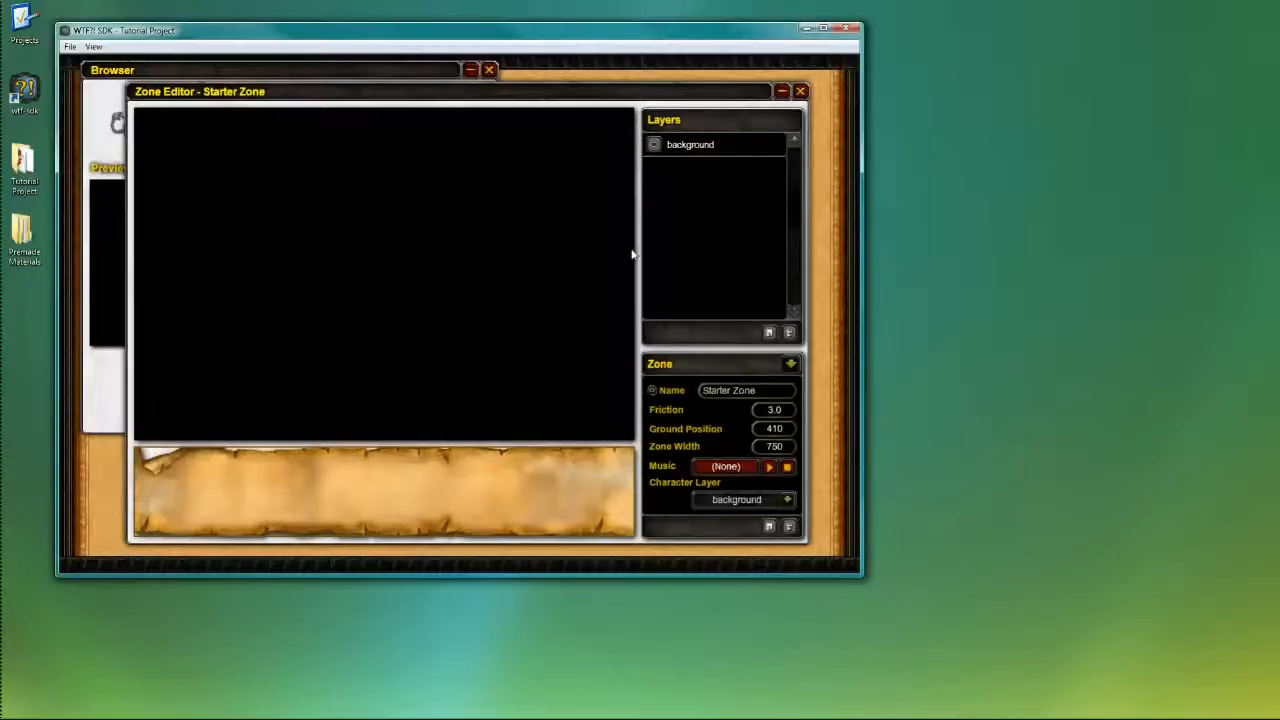
Add two new layers above the background layer of Starter Zone
click(702, 147)
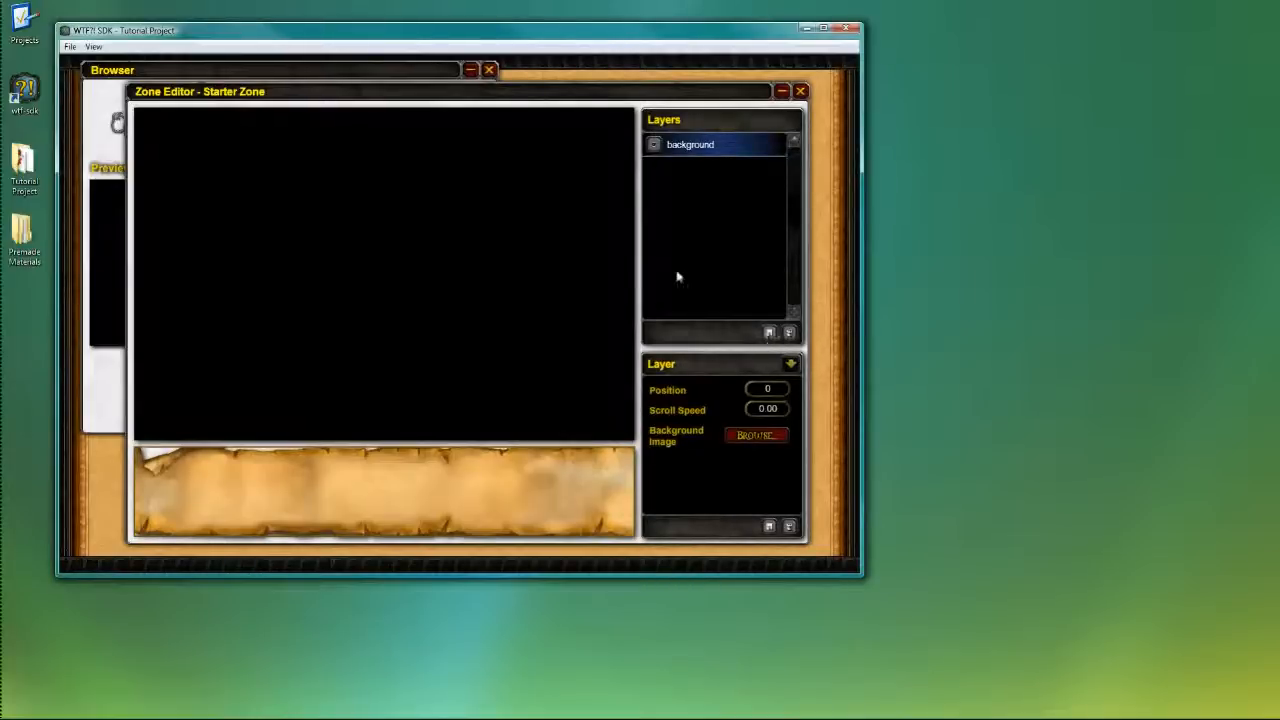
click(772, 333)
click(772, 333)
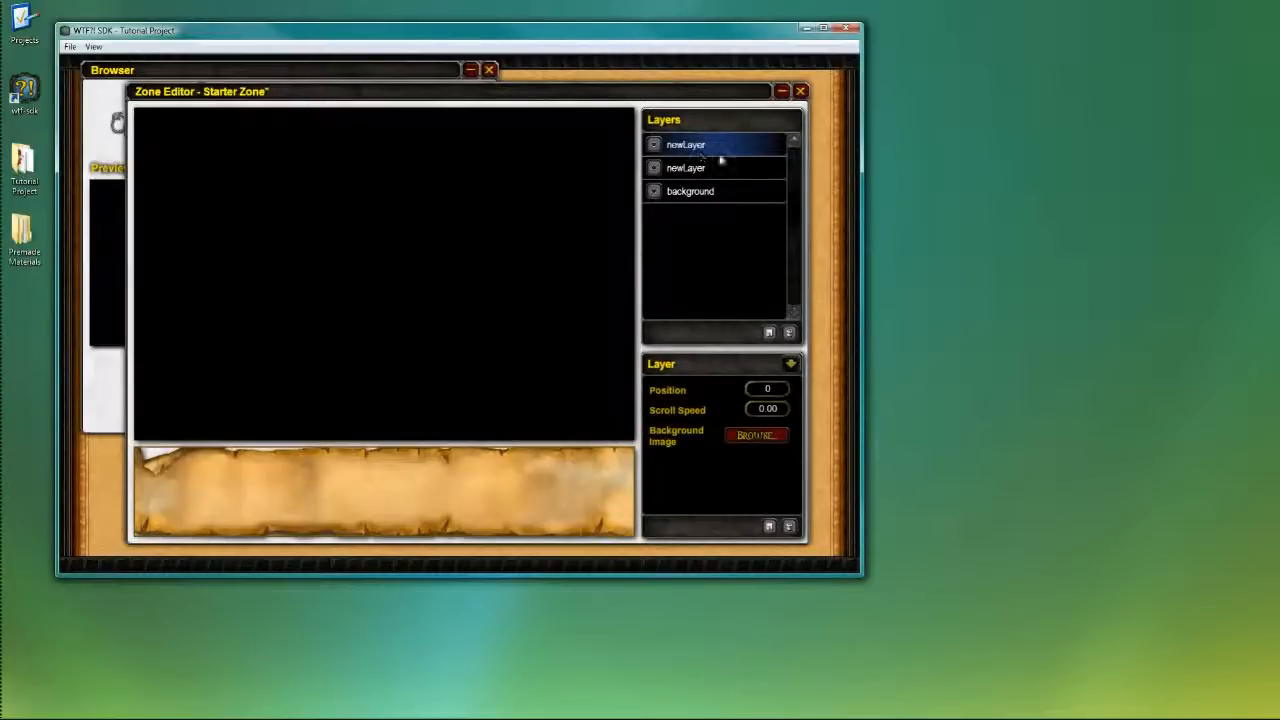
Rename the new layer directly above background to midground and the topmost layer to foreground
click(682, 196)
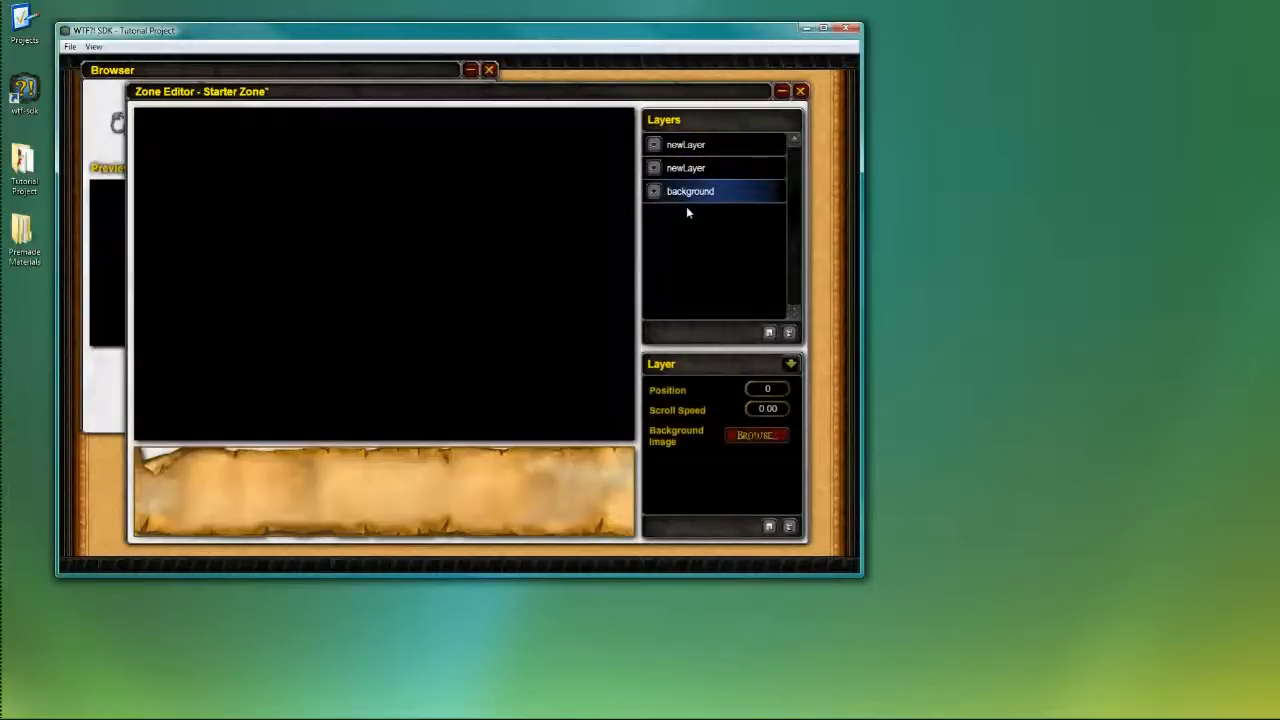
click(714, 169)
click(714, 170)
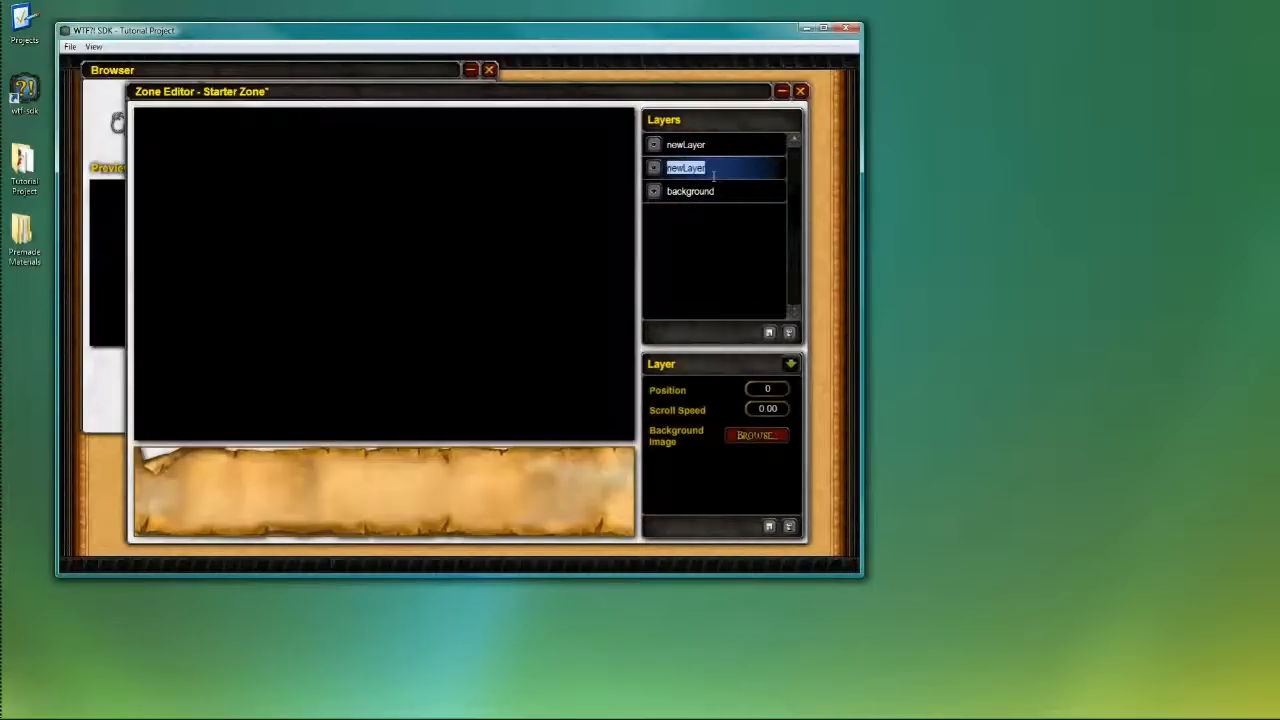
text(midground)
click(712, 145)
click(712, 145)
text(foreground)
key(Return)
click(722, 195)
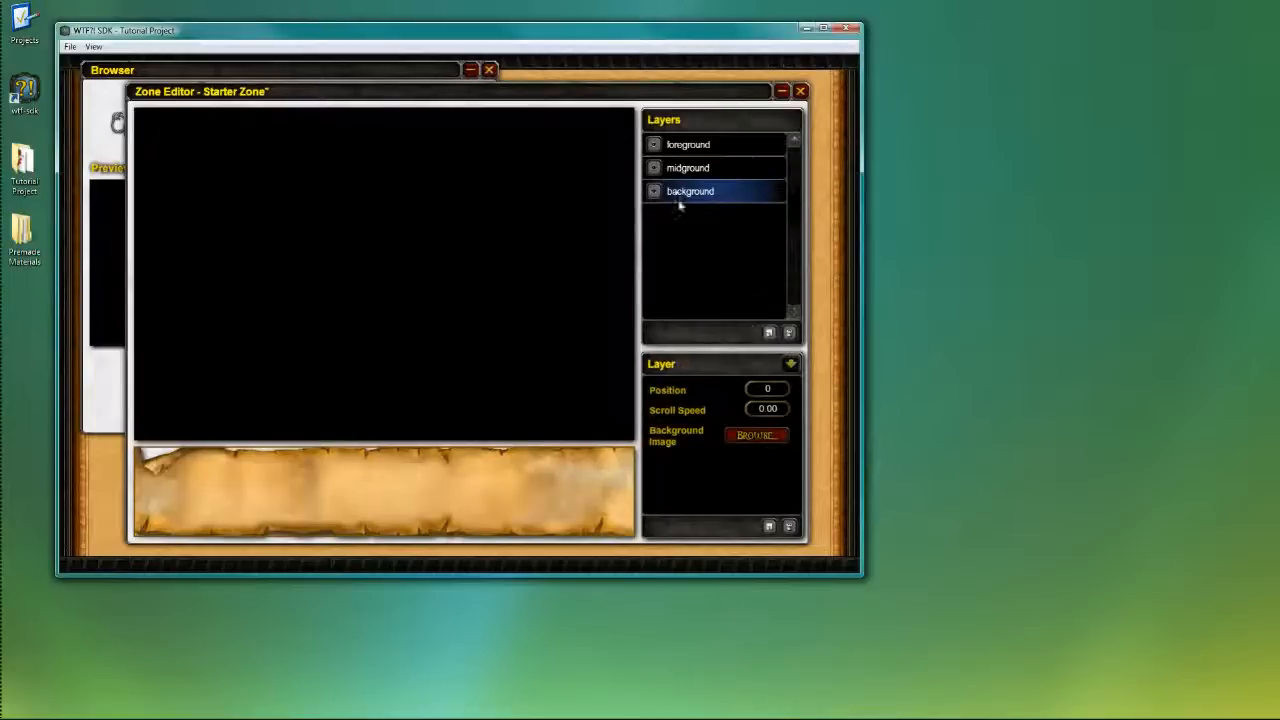
click(700, 167)
click(700, 145)
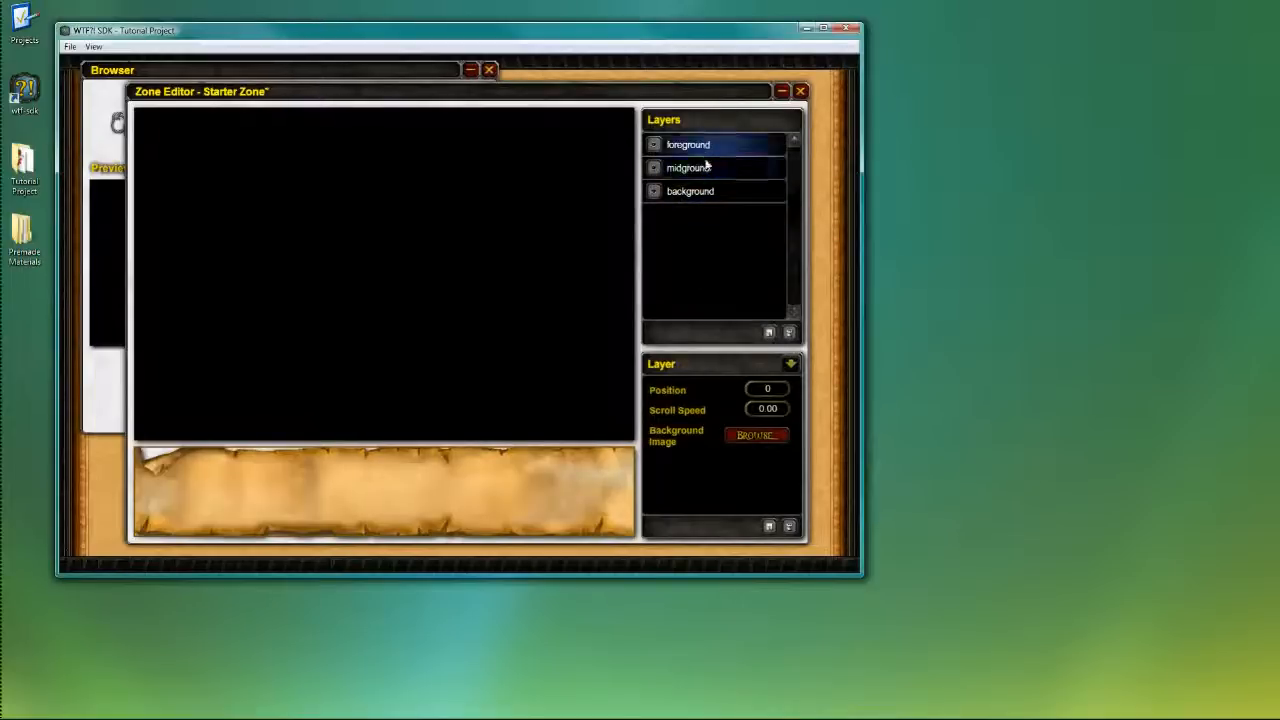
click(707, 168)
click(708, 192)
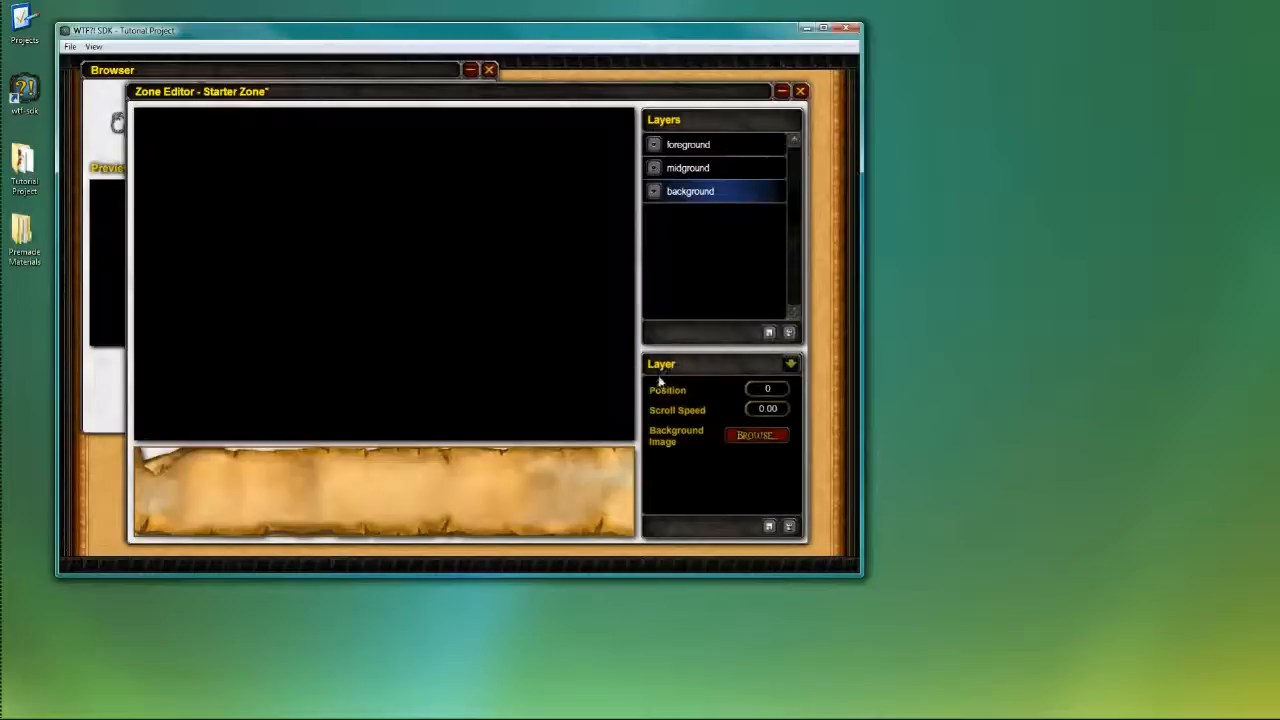
click(692, 145)
click(697, 168)
click(700, 190)
click(718, 170)
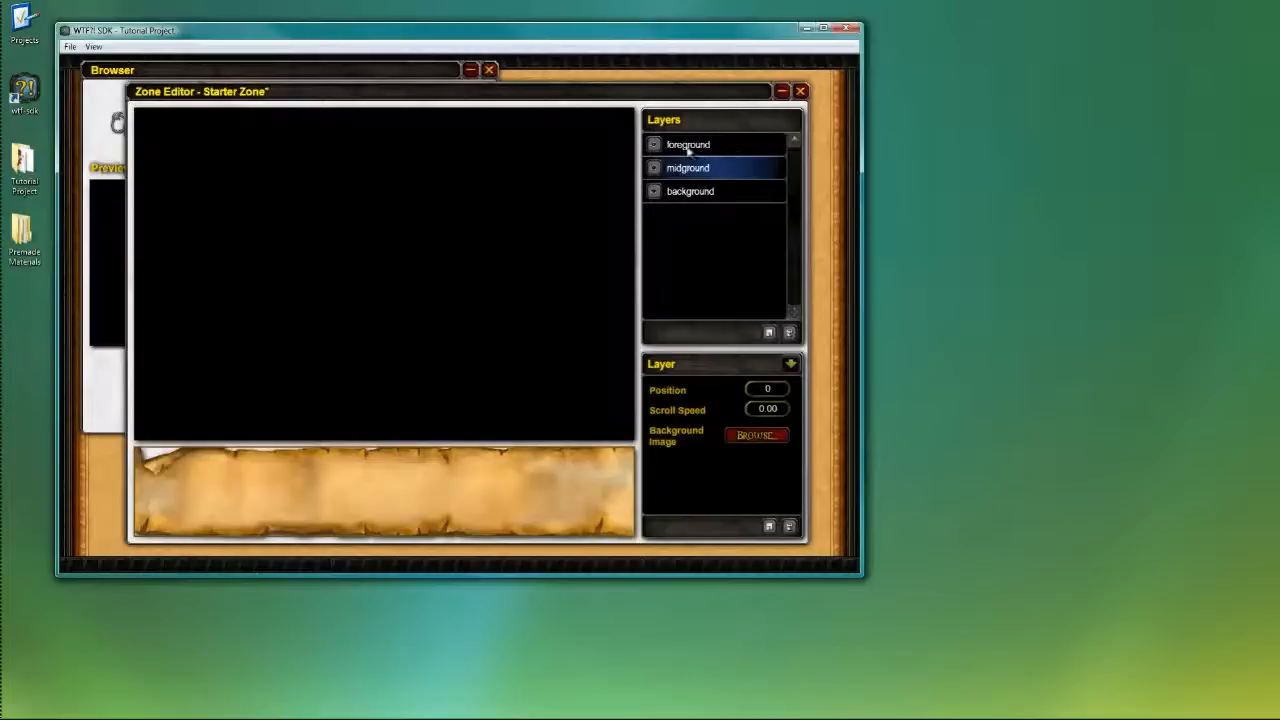
click(691, 149)
click(692, 194)
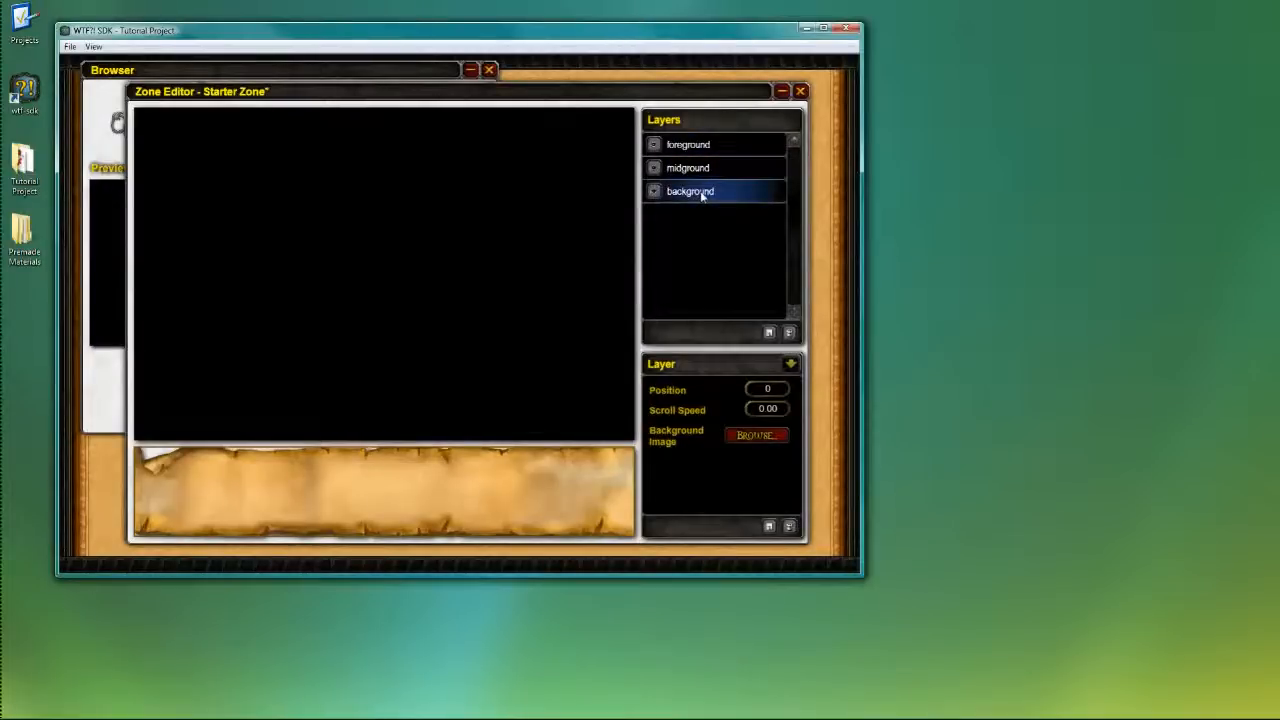
click(705, 172)
click(731, 195)
click(728, 150)
Assign ef_background.gif from the project's rsc/img/forest_zone folder as the background layer's image
click(731, 191)
click(752, 438)
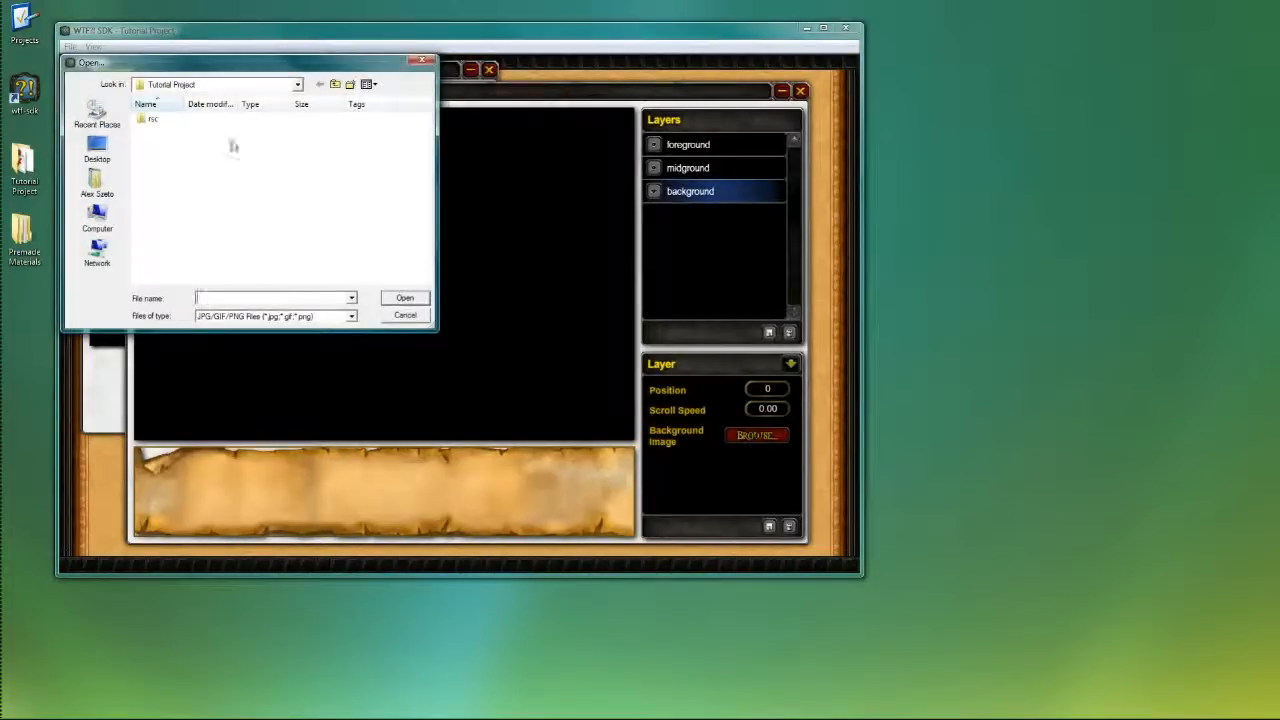
double_click(153, 120)
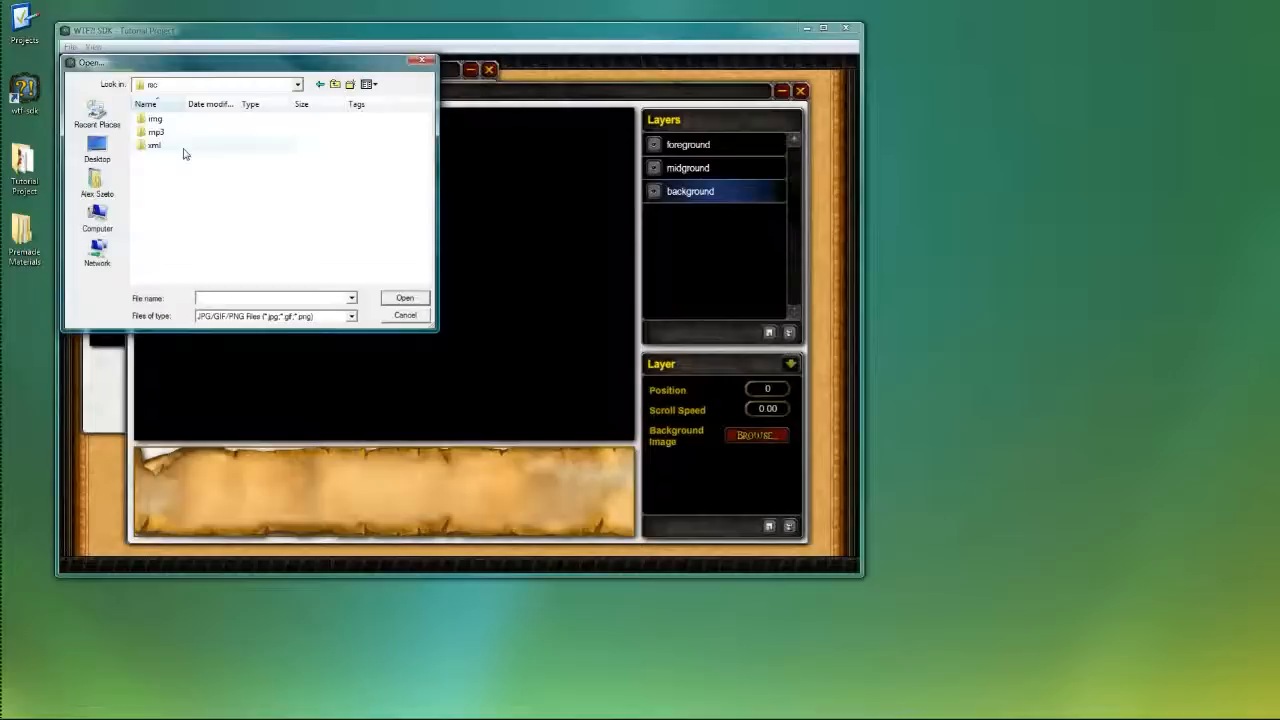
double_click(182, 120)
double_click(178, 120)
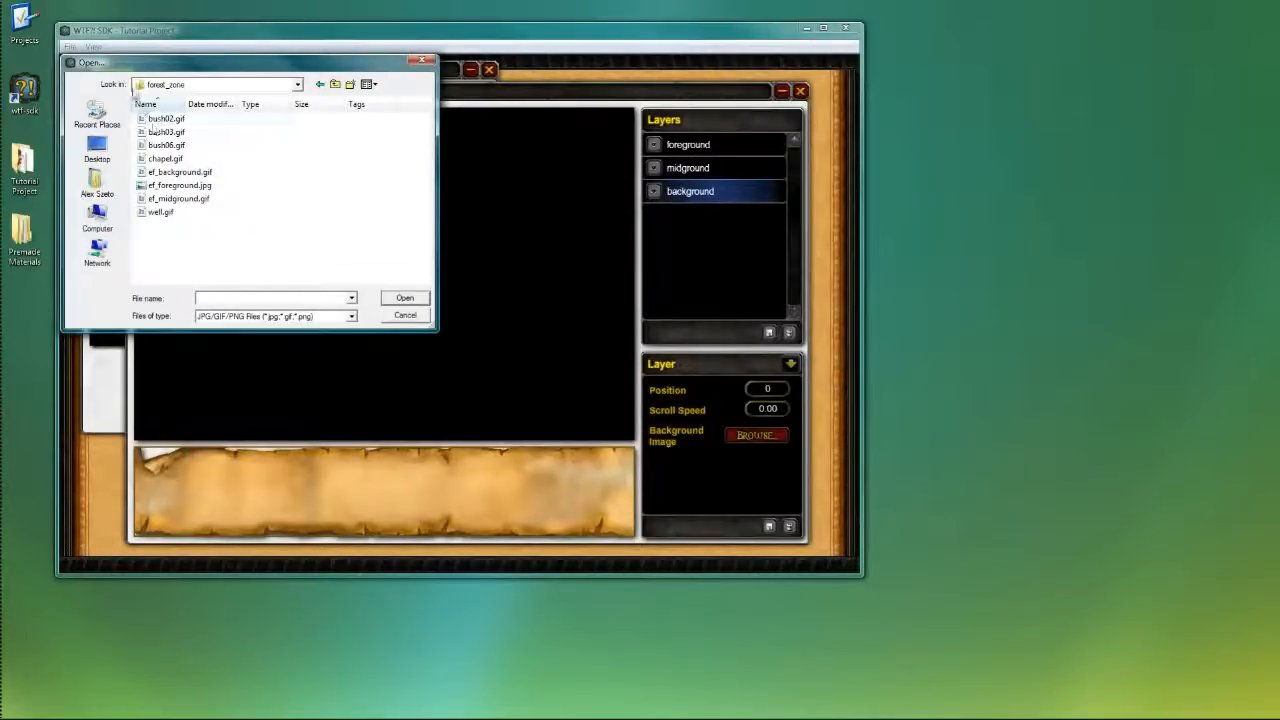
mouse_move(194, 63)
mouse_down()
mouse_move(382, 211)
mouse_move(217, 117)
mouse_move(209, 66)
mouse_up()
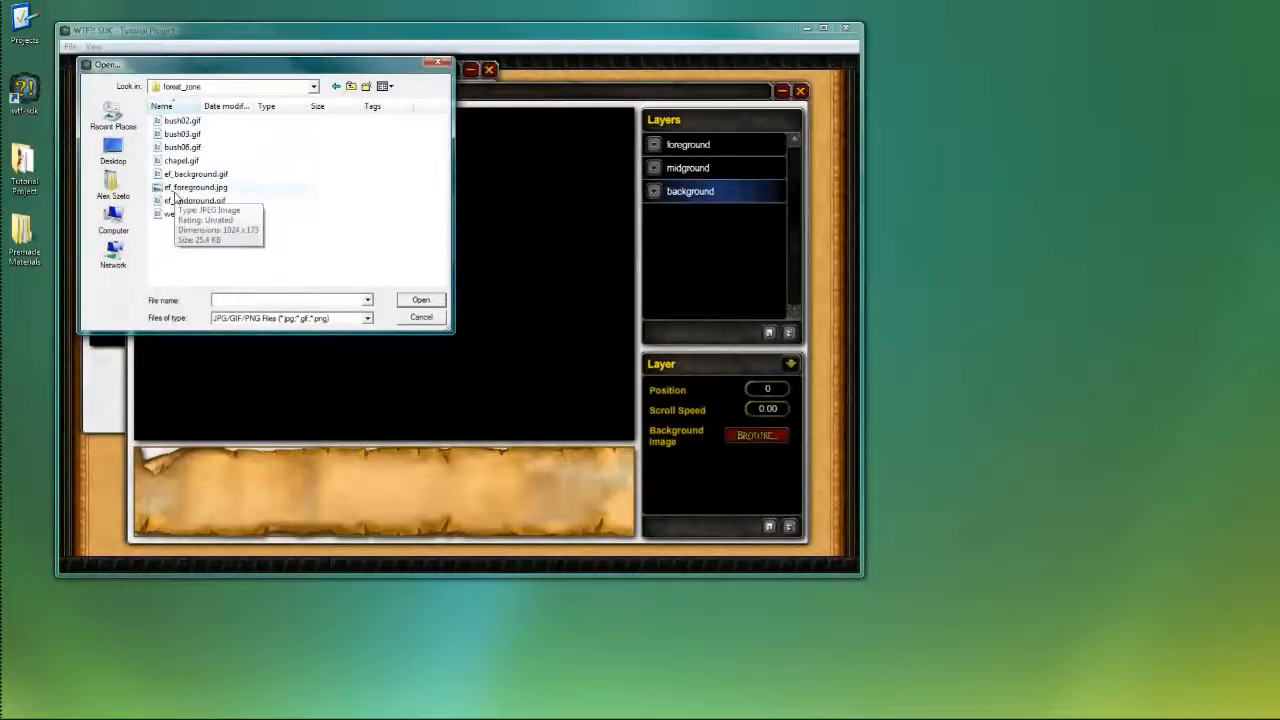
click(247, 189)
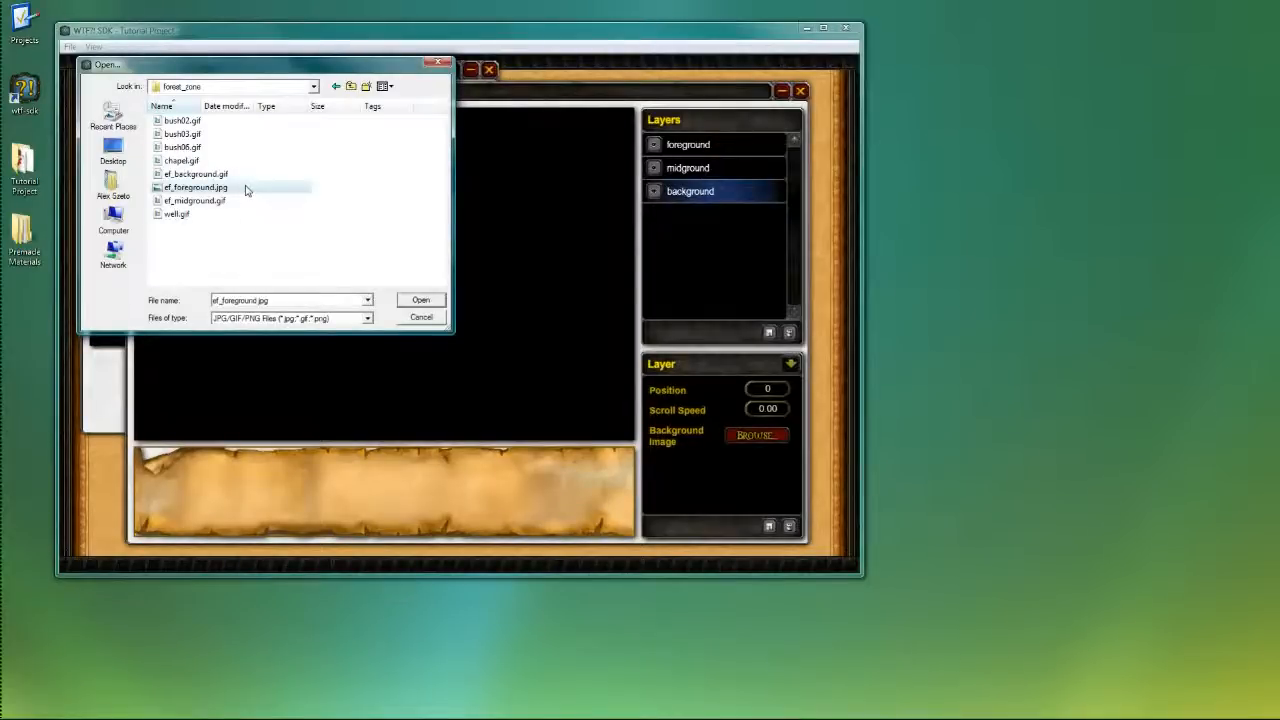
click(246, 176)
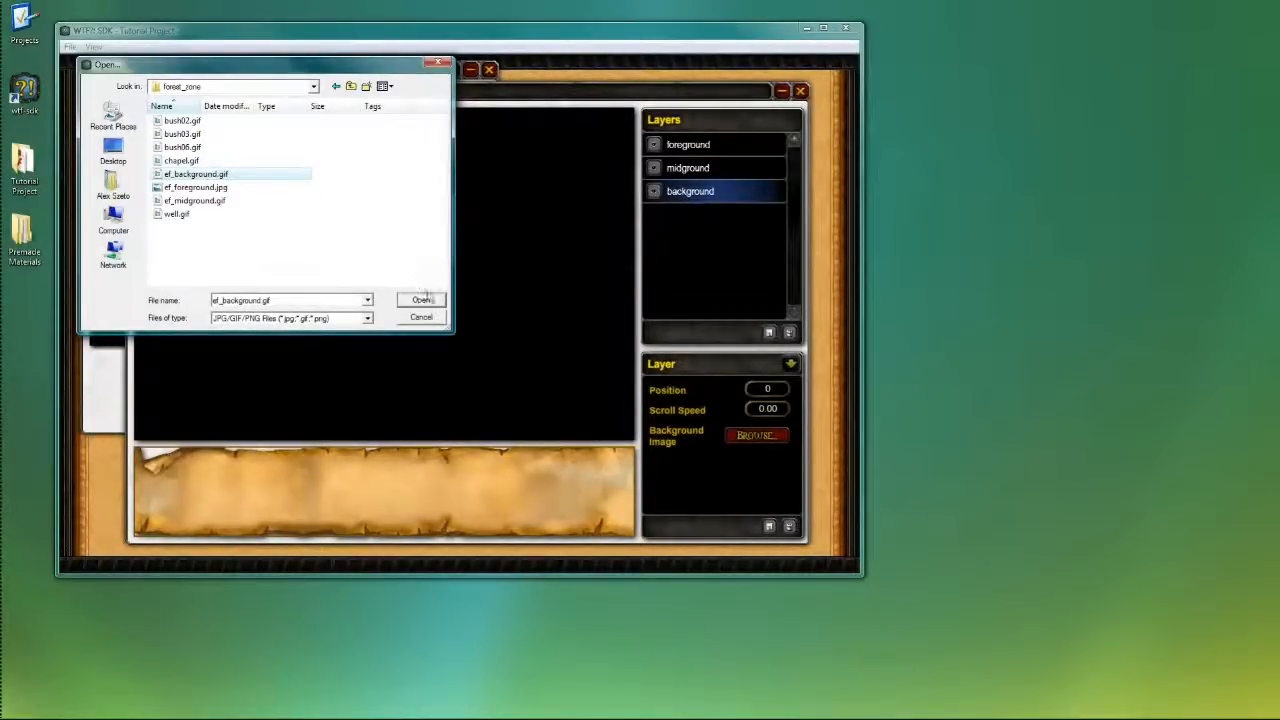
click(430, 300)
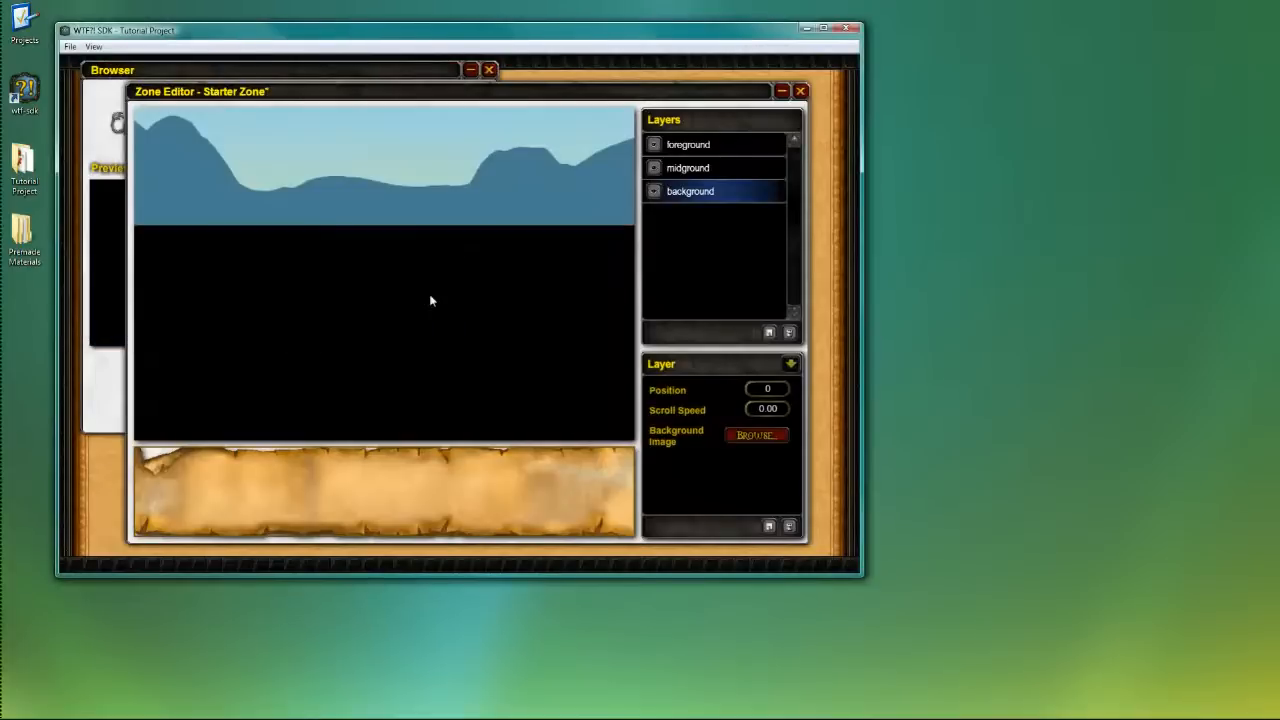
Assign ef_midground.gif from the forest_zone folder as the midground layer's background image
click(716, 172)
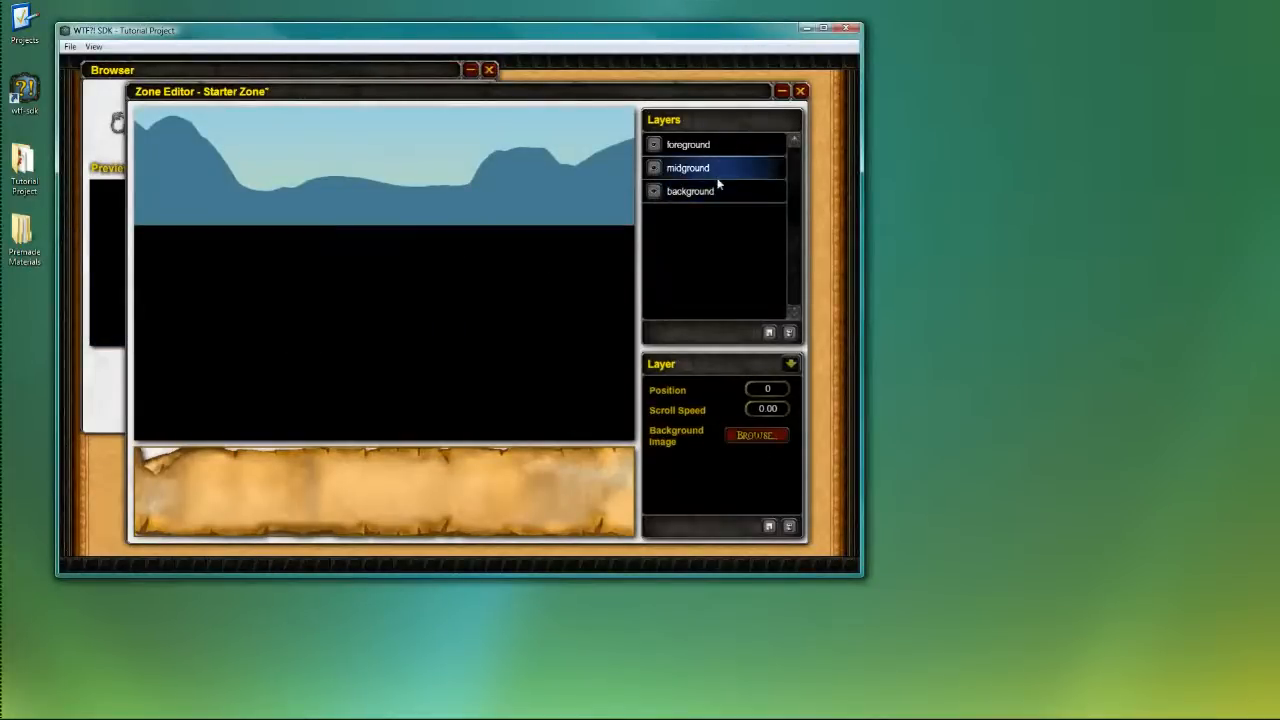
click(758, 437)
click(200, 200)
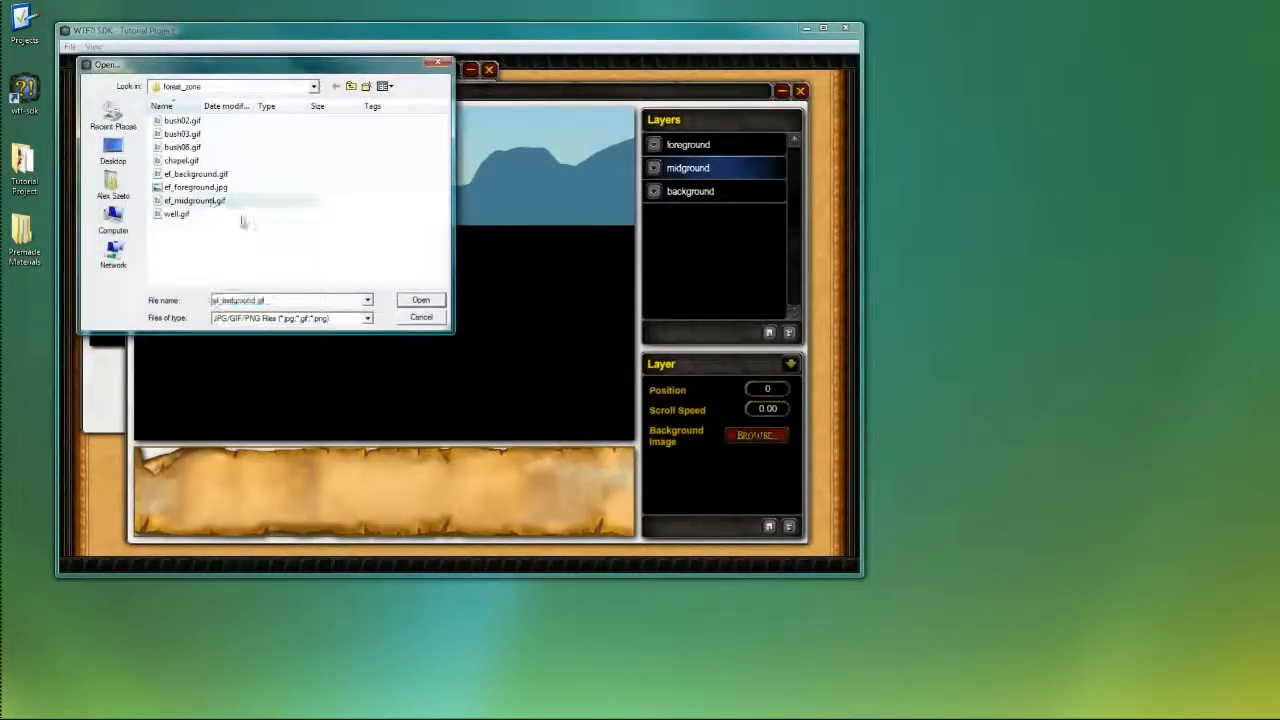
click(416, 302)
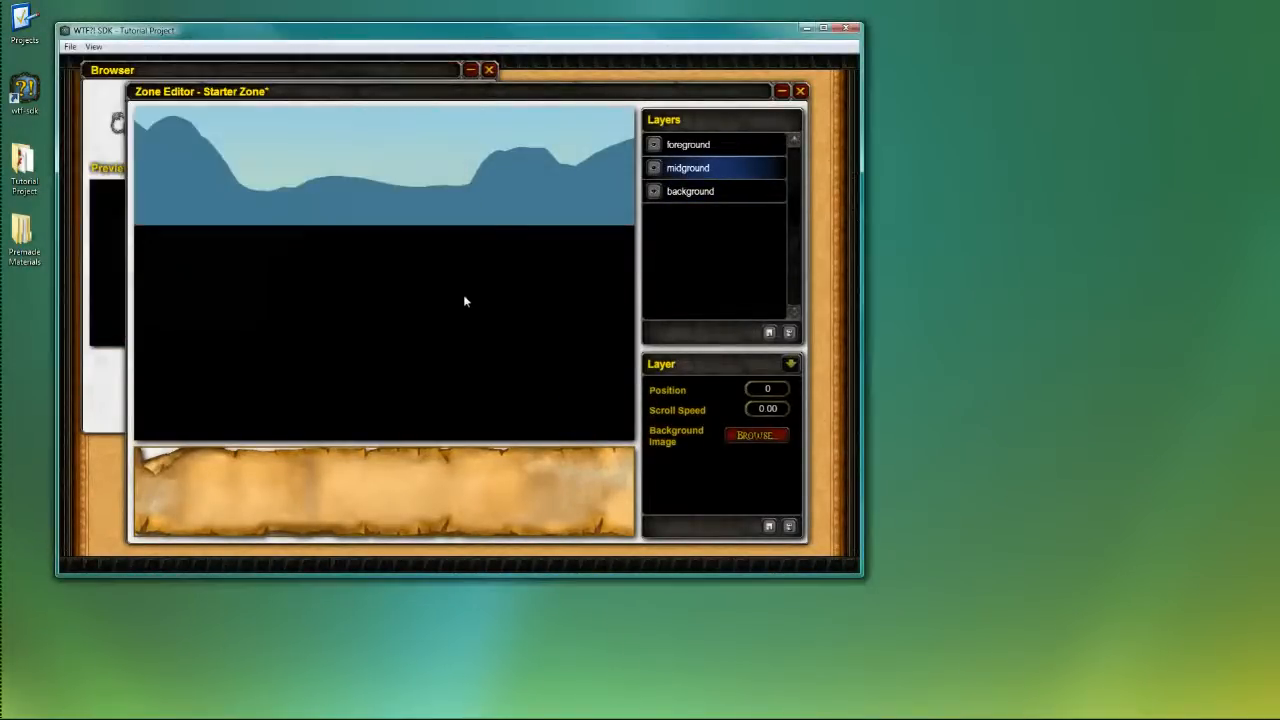
Assign ef_foreground.jpg from the forest_zone folder as the foreground layer's background image
click(725, 147)
click(762, 436)
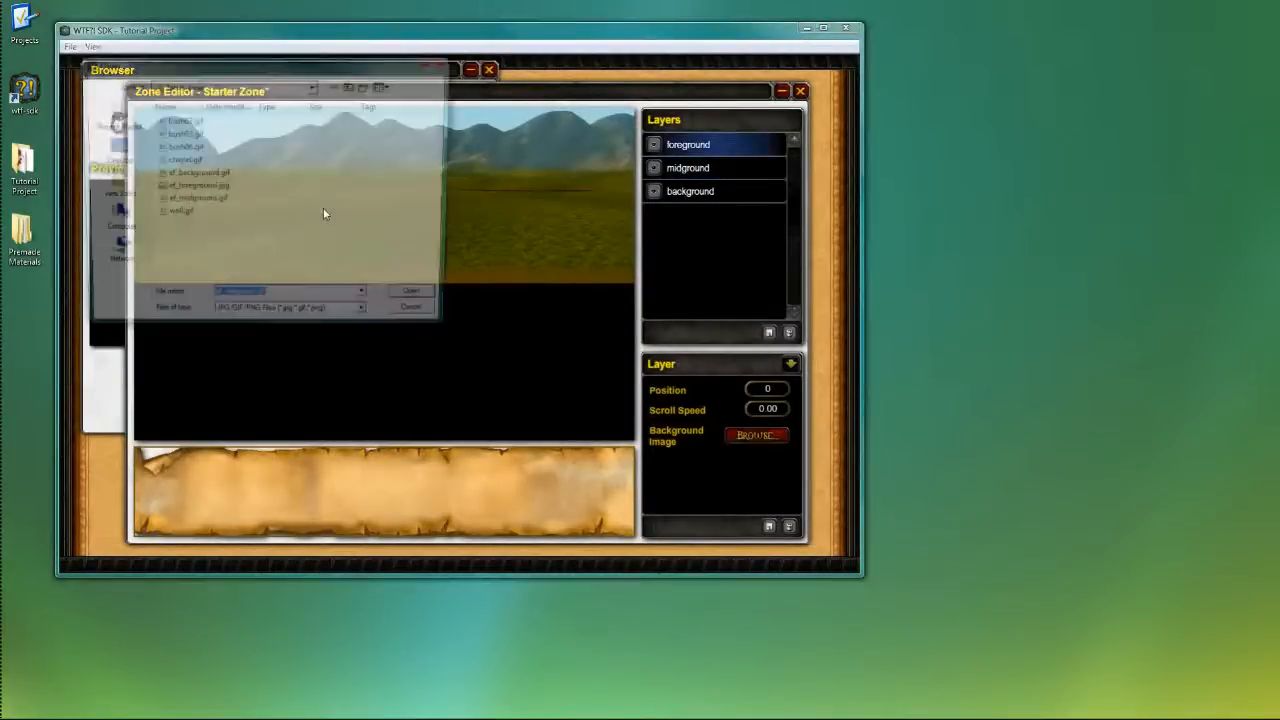
click(218, 188)
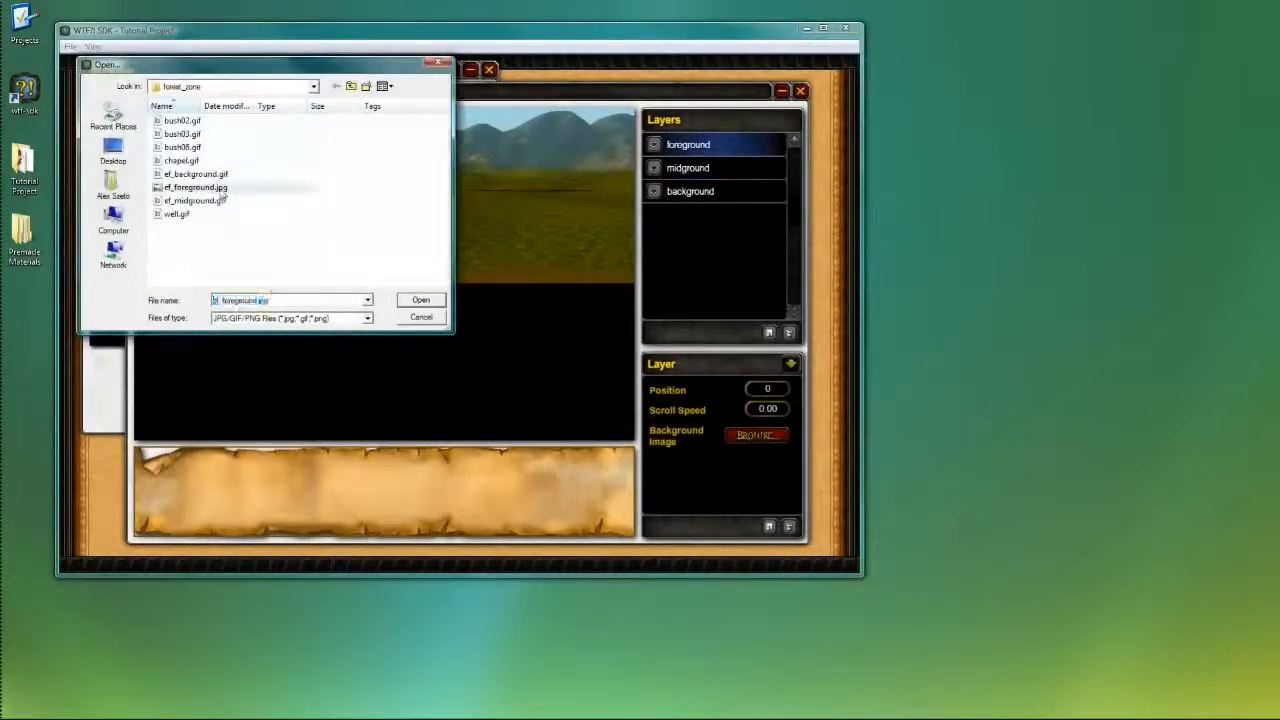
click(437, 299)
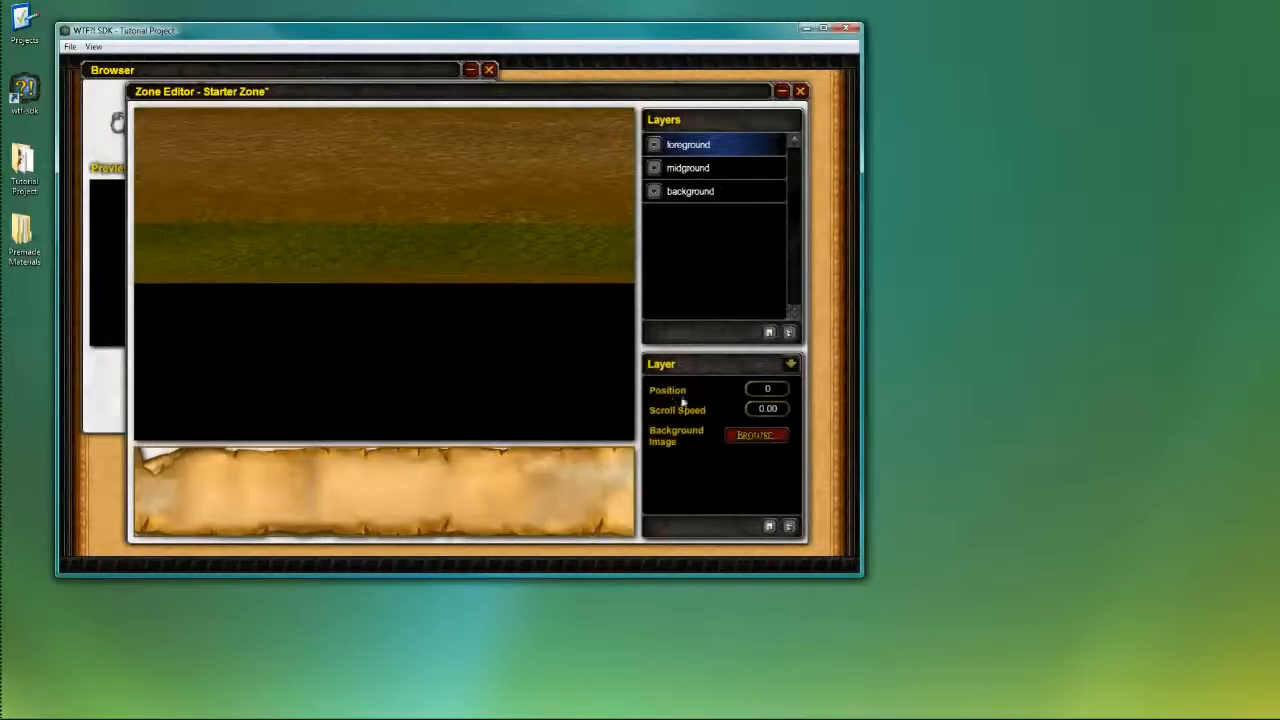
Move the foreground layer down to the lower edge of the zone view by setting its position to 327
drag(754, 390, 757, 389)
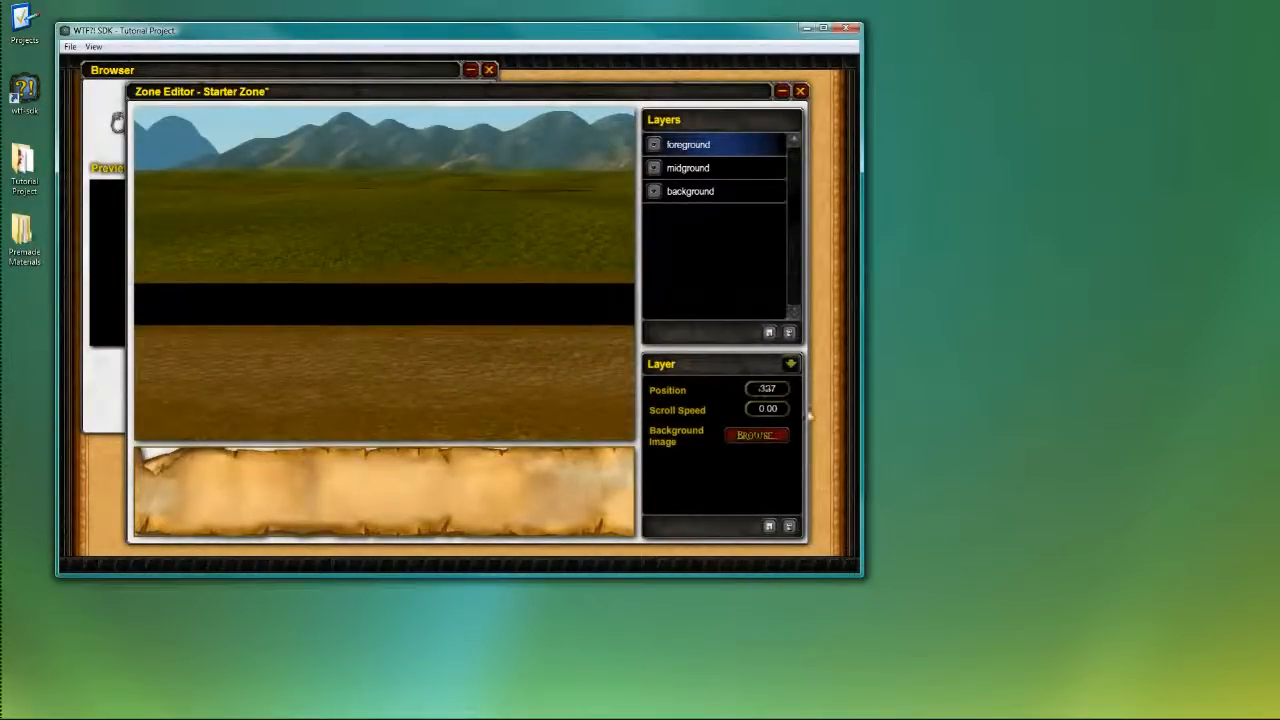
double_click(768, 389)
text(325)
key(Return)
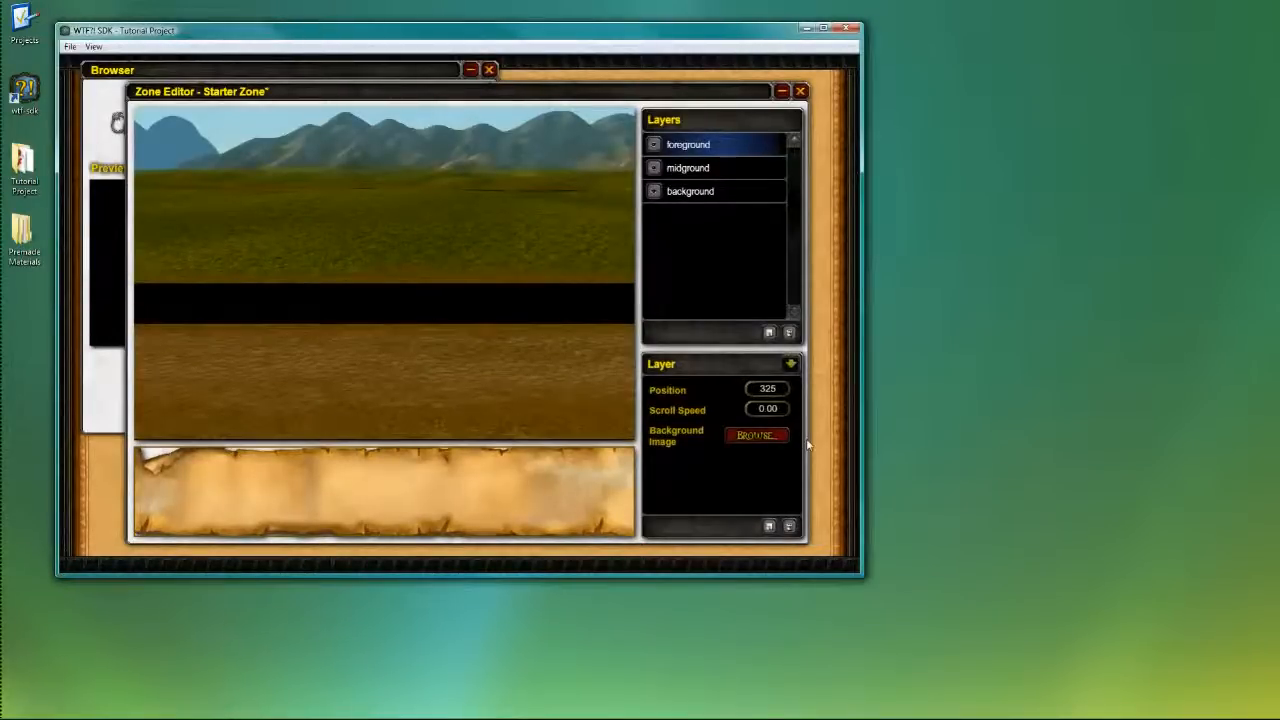
double_click(770, 388)
text(327)
key(Return)
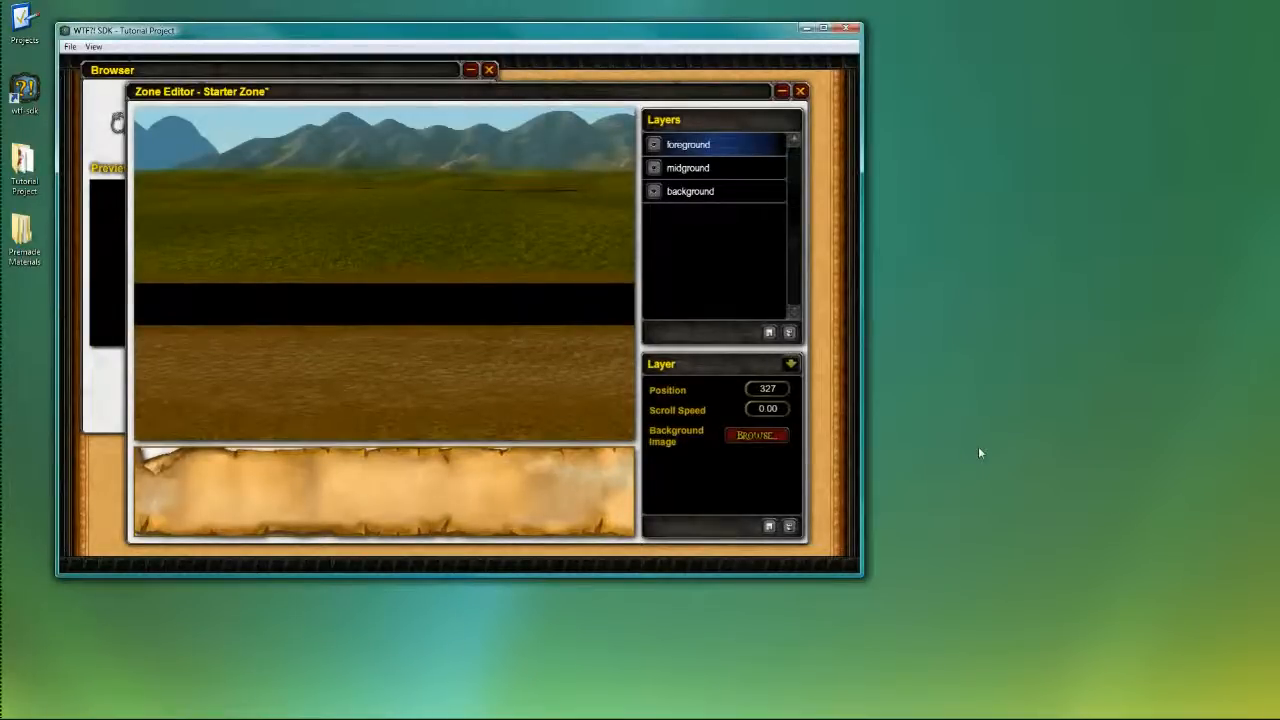
Set the midground layer's position to 66 so that its grass meets the dirt foreground
click(713, 168)
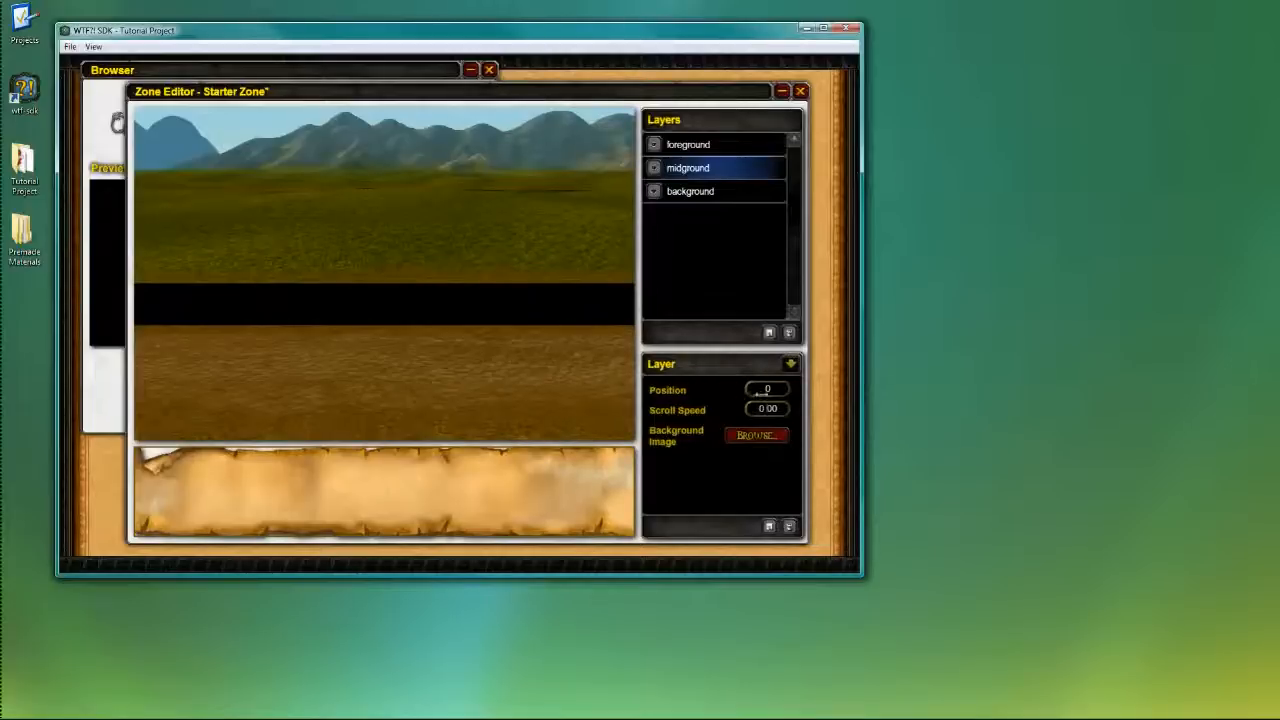
drag(762, 391, 763, 391)
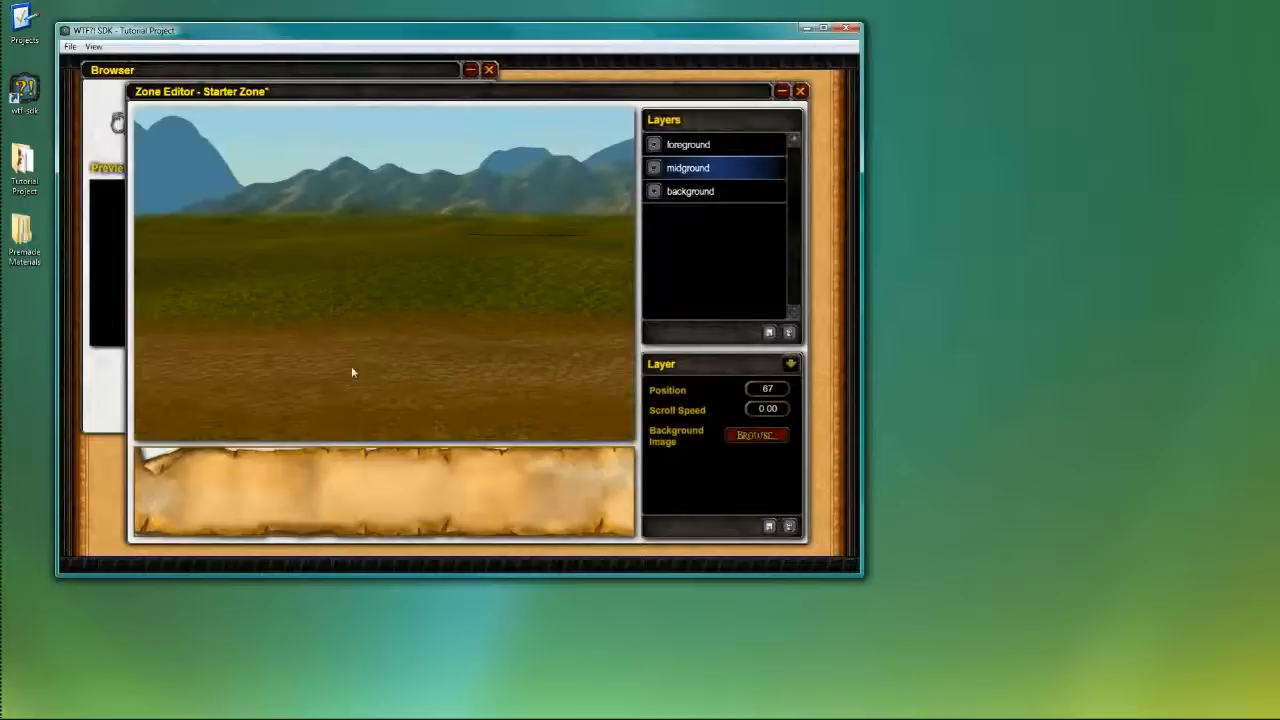
drag(790, 388, 779, 389)
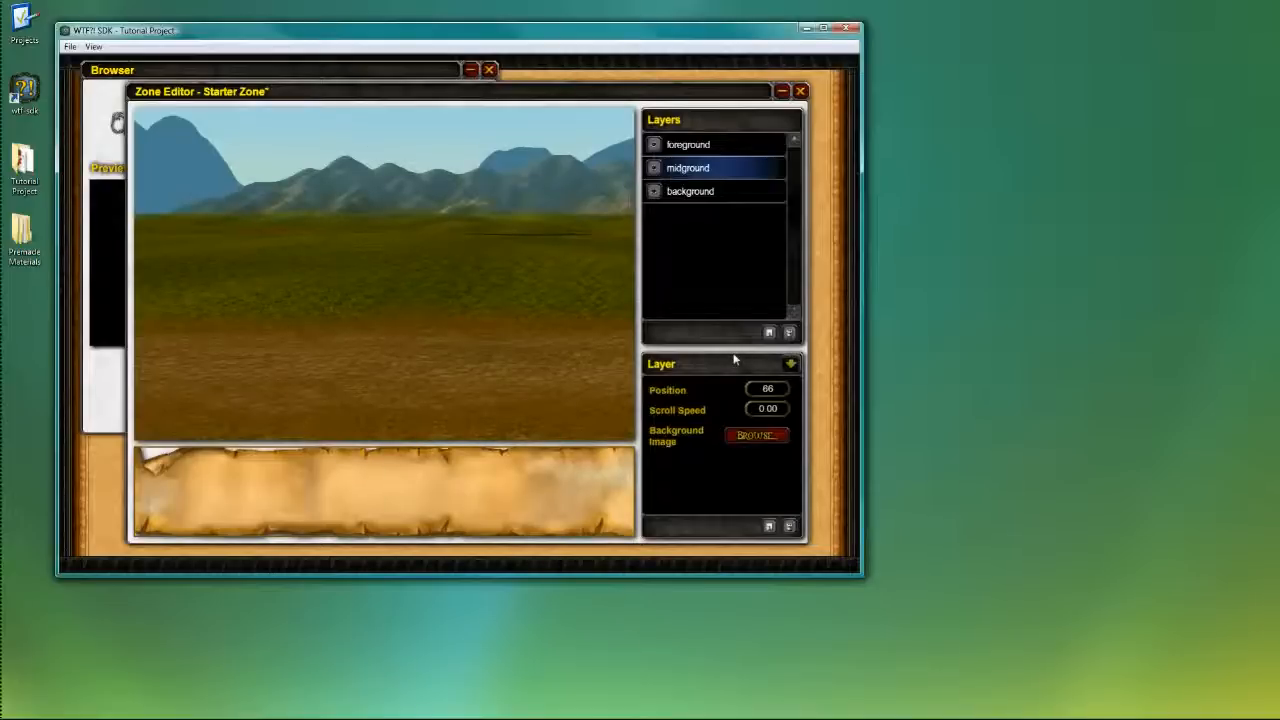
click(695, 146)
click(705, 168)
click(716, 193)
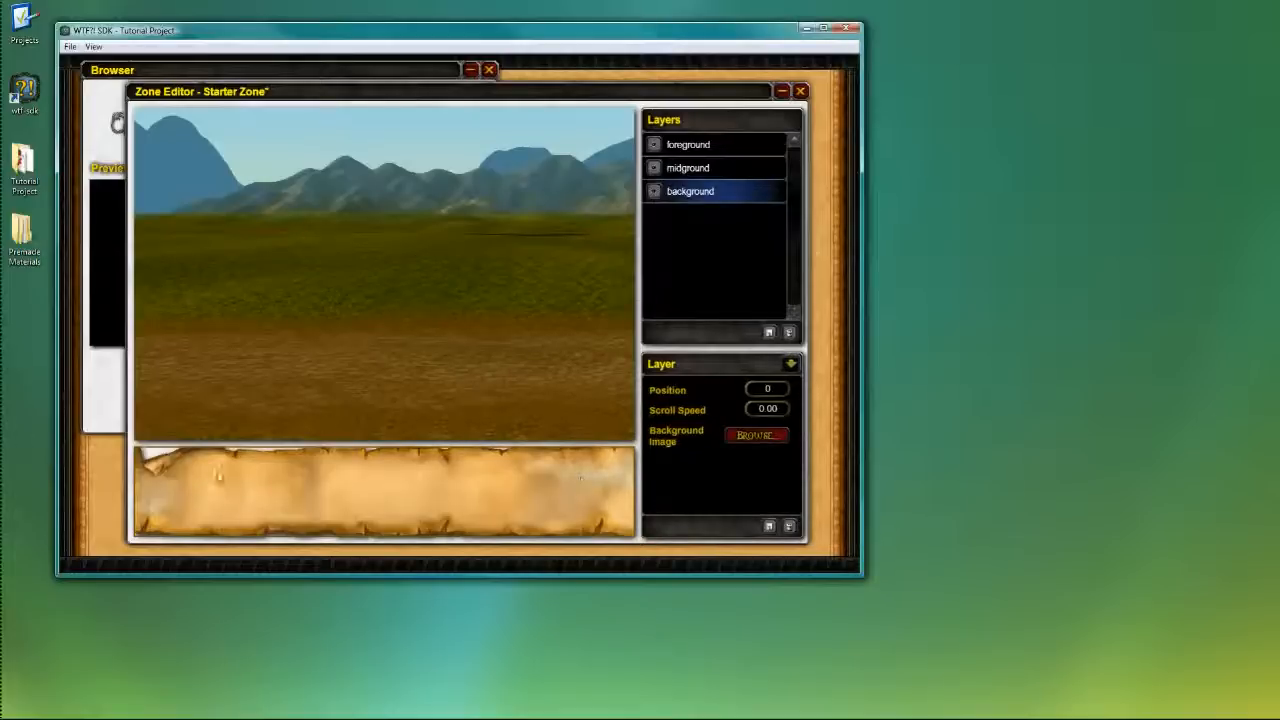
Set Starter Zone's width to 20000 in the zone properties, and reduce it to half that value
click(790, 364)
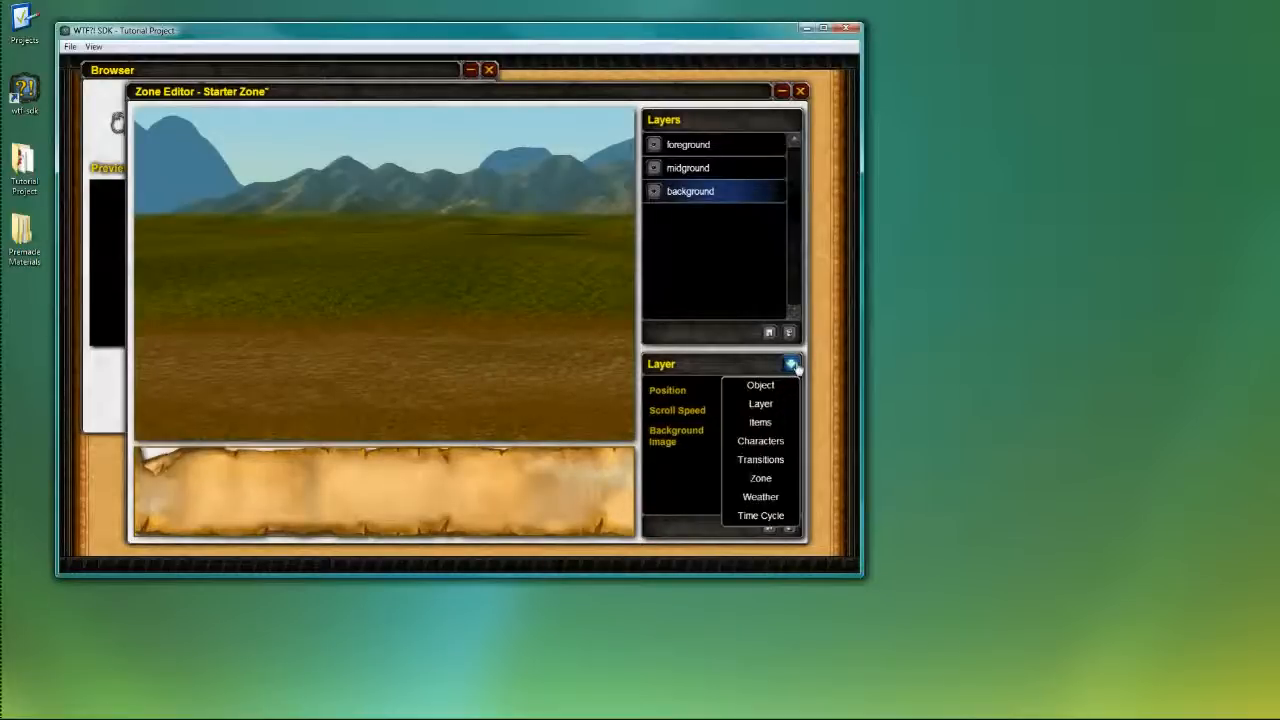
click(756, 484)
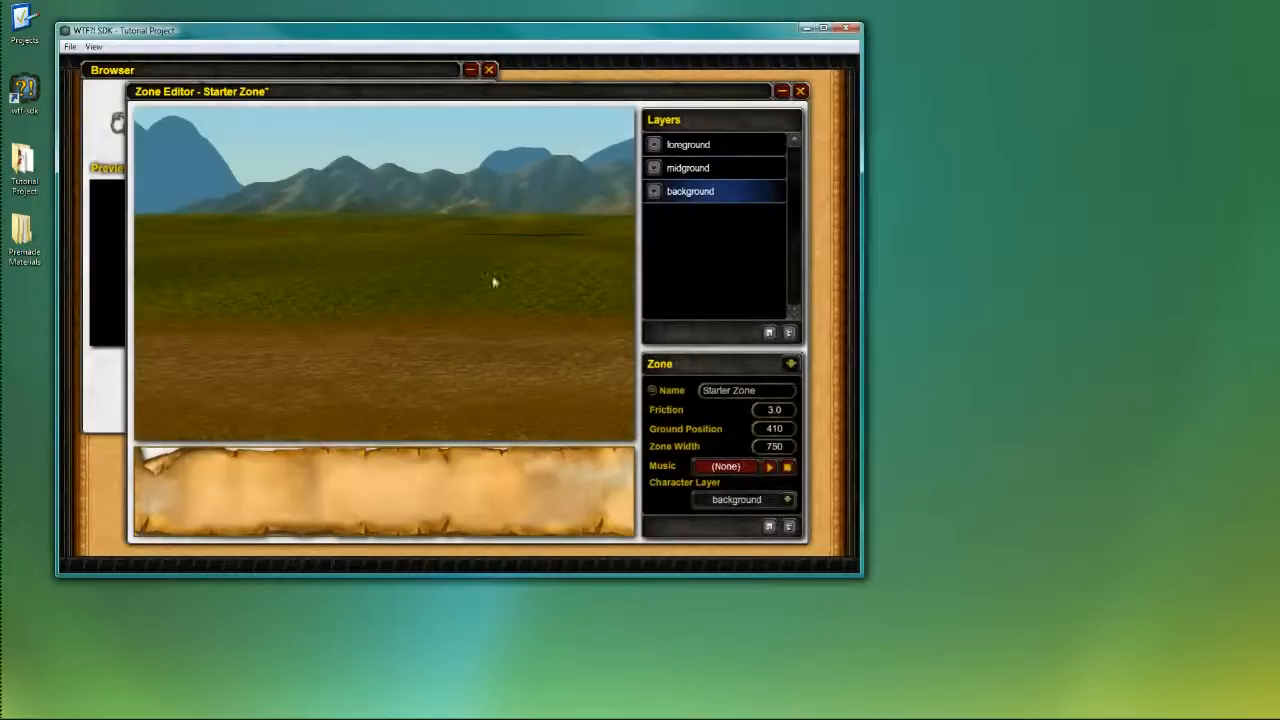
click(791, 364)
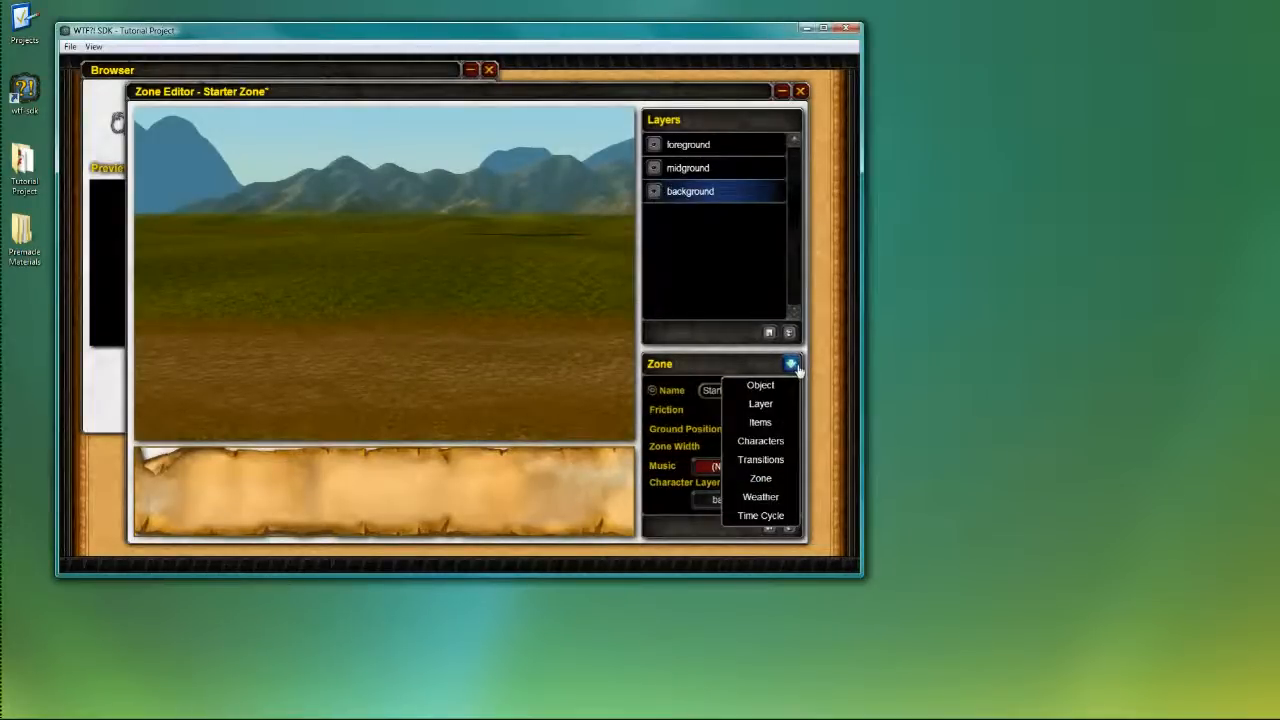
click(760, 478)
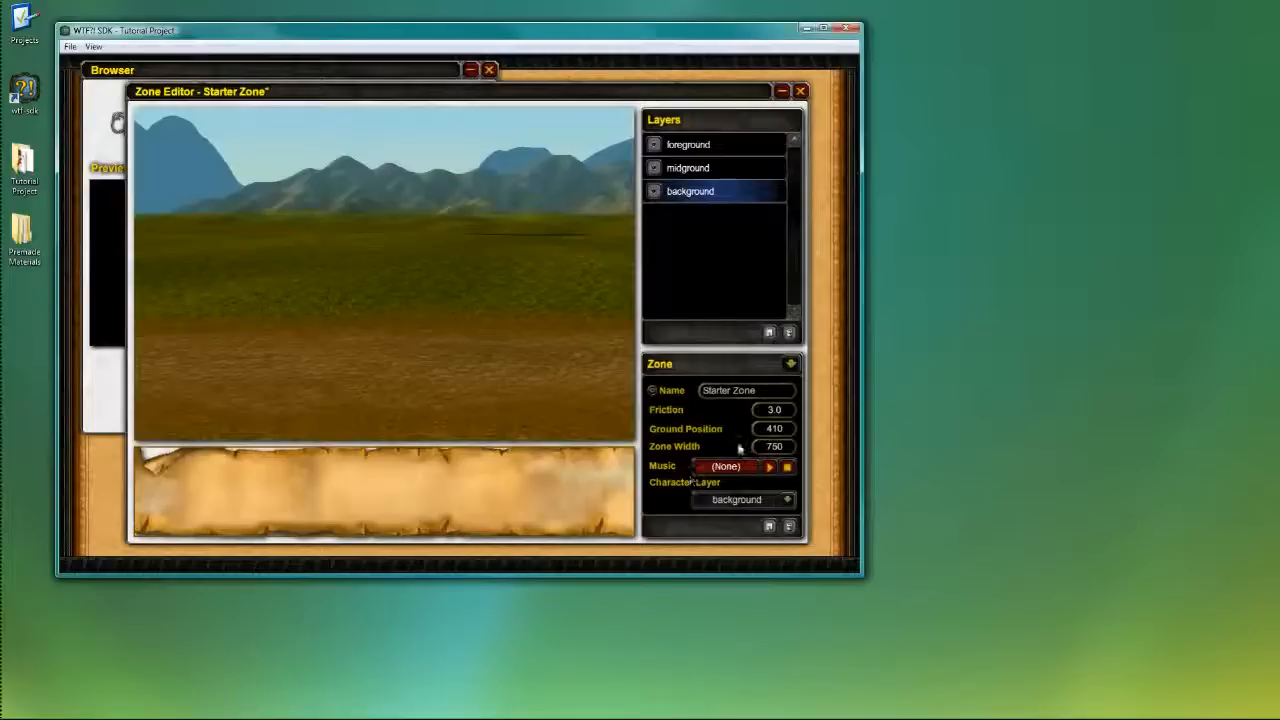
text(20000)
key(Return)
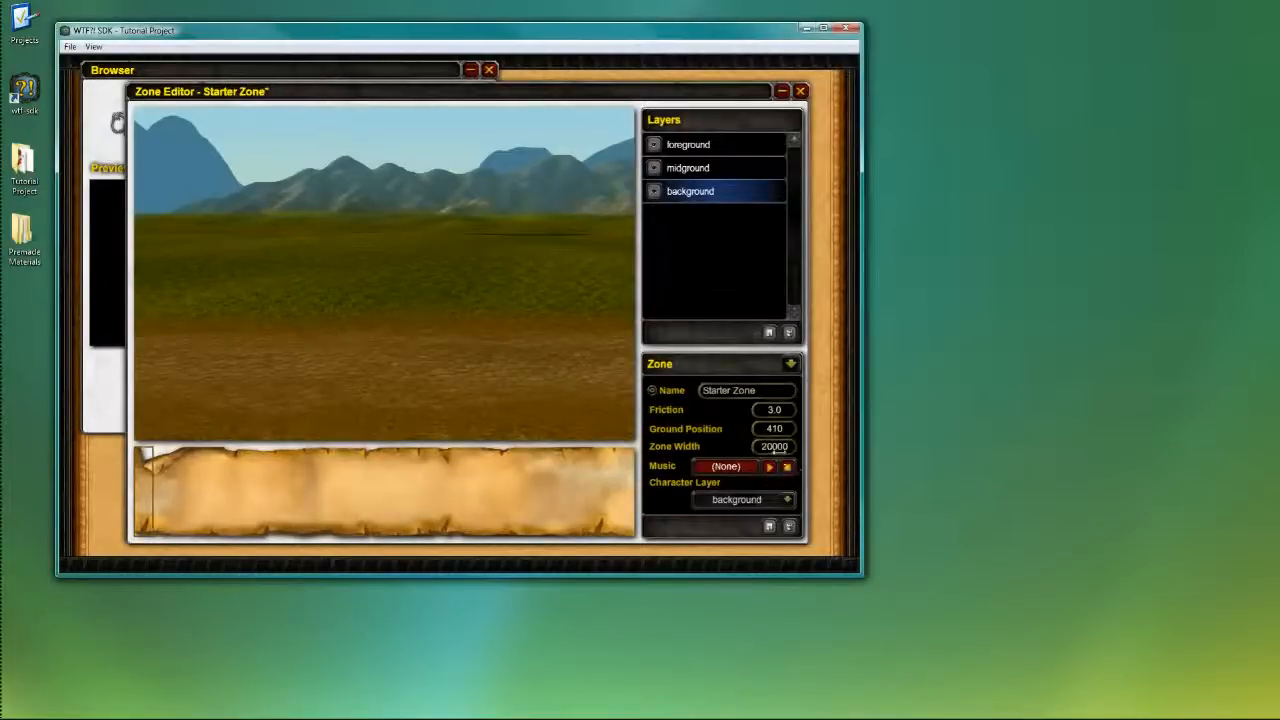
double_click(772, 447)
text(100)
key(Return)
mouse_move(158, 464)
mouse_down()
mouse_move(663, 498)
mouse_move(354, 517)
mouse_move(140, 517)
mouse_move(249, 510)
mouse_move(126, 506)
mouse_up()
mouse_move(165, 472)
mouse_down()
mouse_move(634, 482)
mouse_move(146, 484)
mouse_move(634, 486)
mouse_move(51, 486)
mouse_up()
click(712, 146)
click(705, 191)
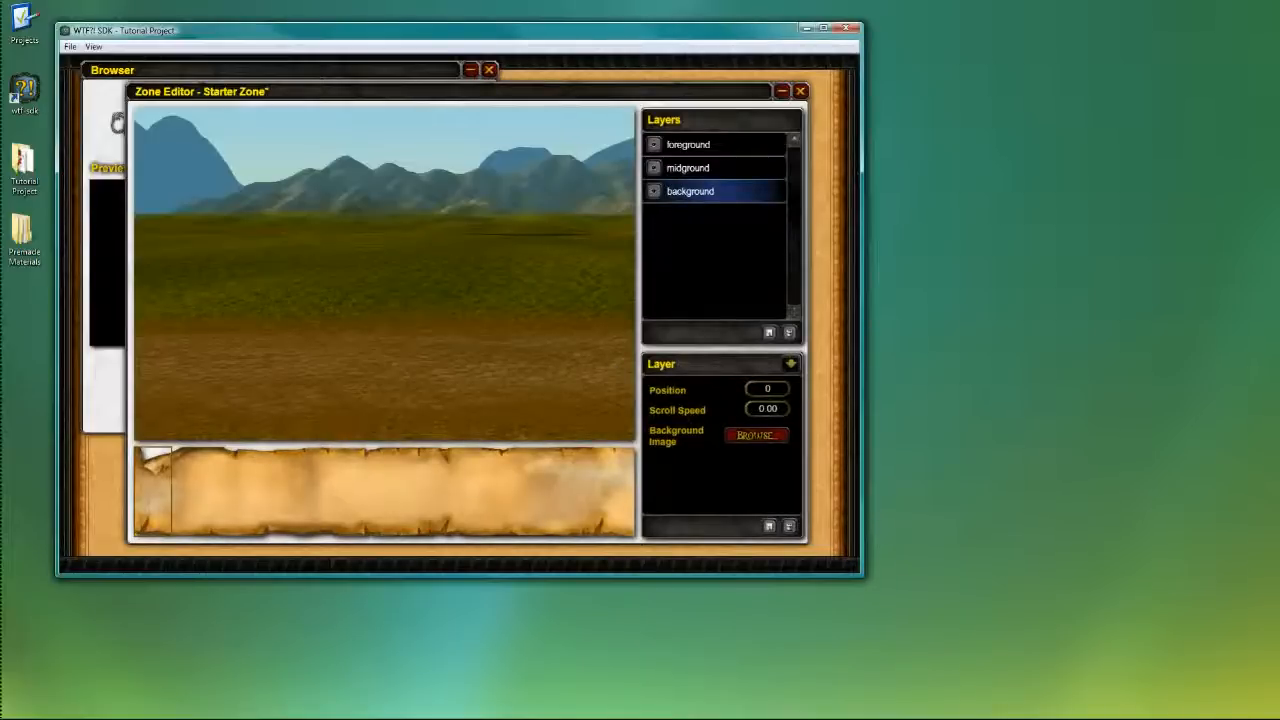
drag(752, 409, 918, 467)
text(1.00)
drag(756, 409, 865, 434)
text(0.00)
Set the foreground layer's scroll speed to 1.00
click(721, 145)
drag(757, 409, 908, 443)
text(1.00)
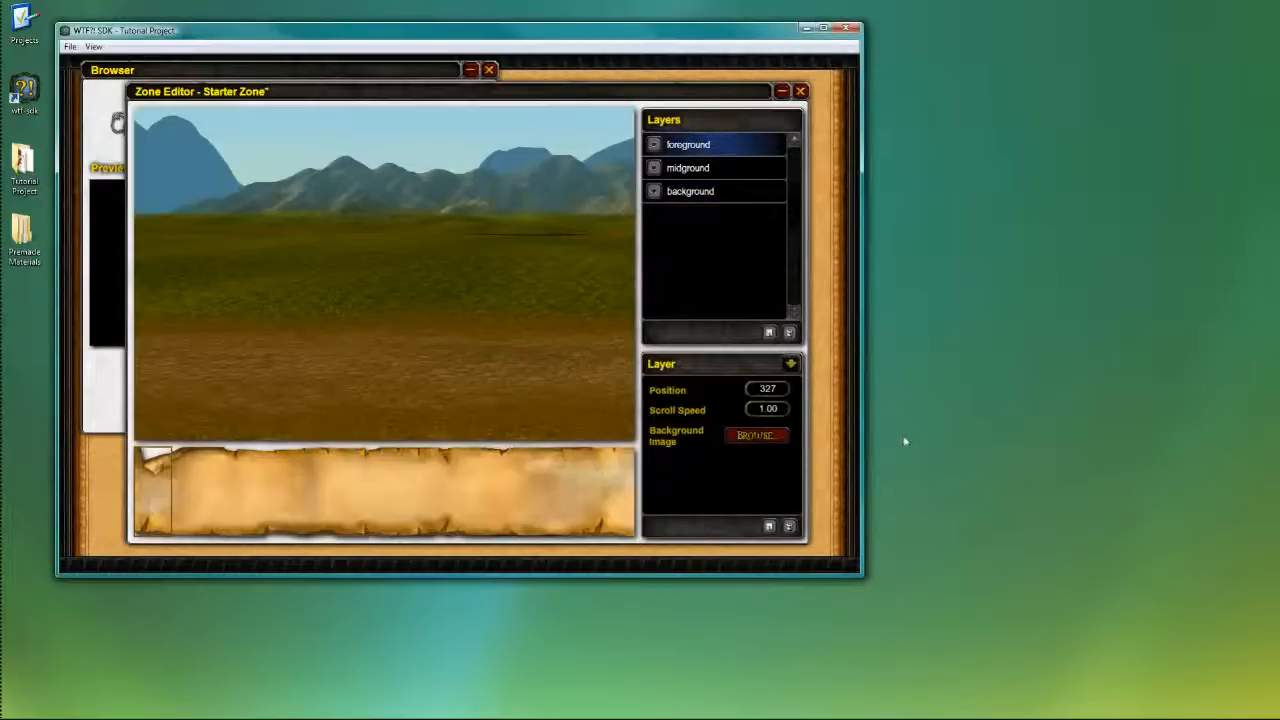
mouse_move(160, 491)
mouse_down()
mouse_move(500, 494)
mouse_move(135, 497)
mouse_up()
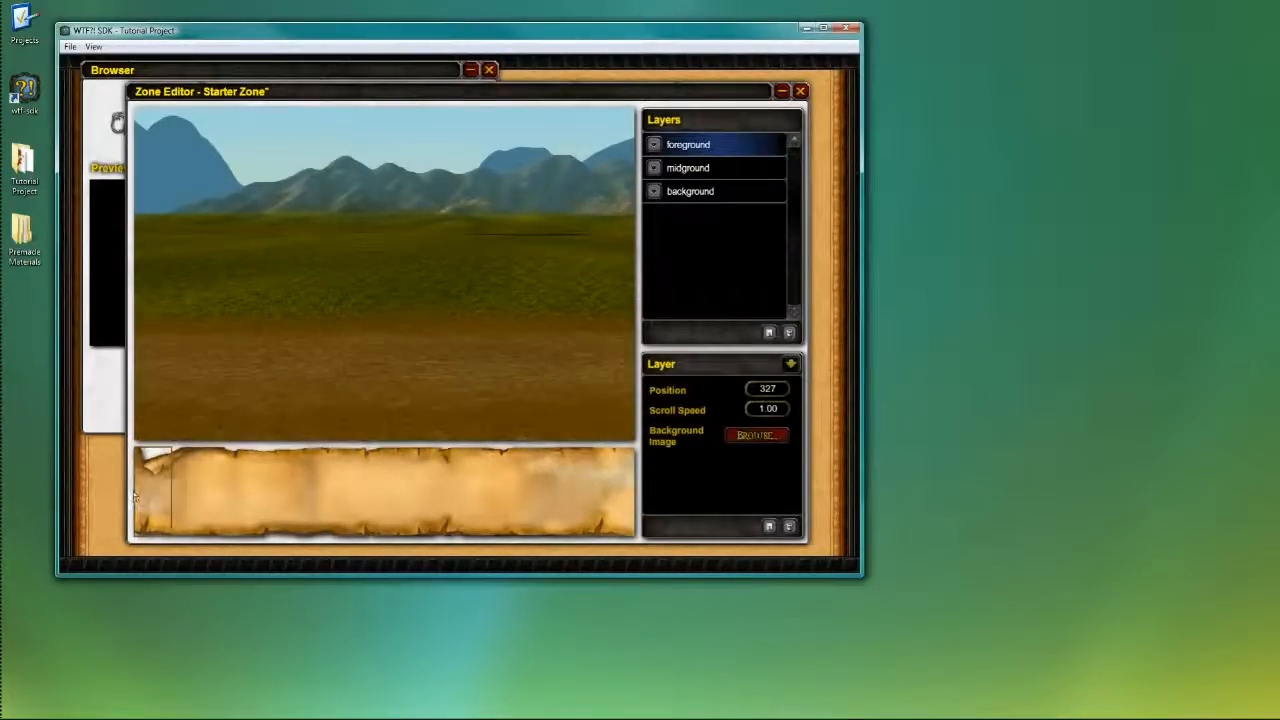
Set the midground layer's scroll speed to 0.50 and test it by moving the view through the zone
click(755, 169)
click(767, 408)
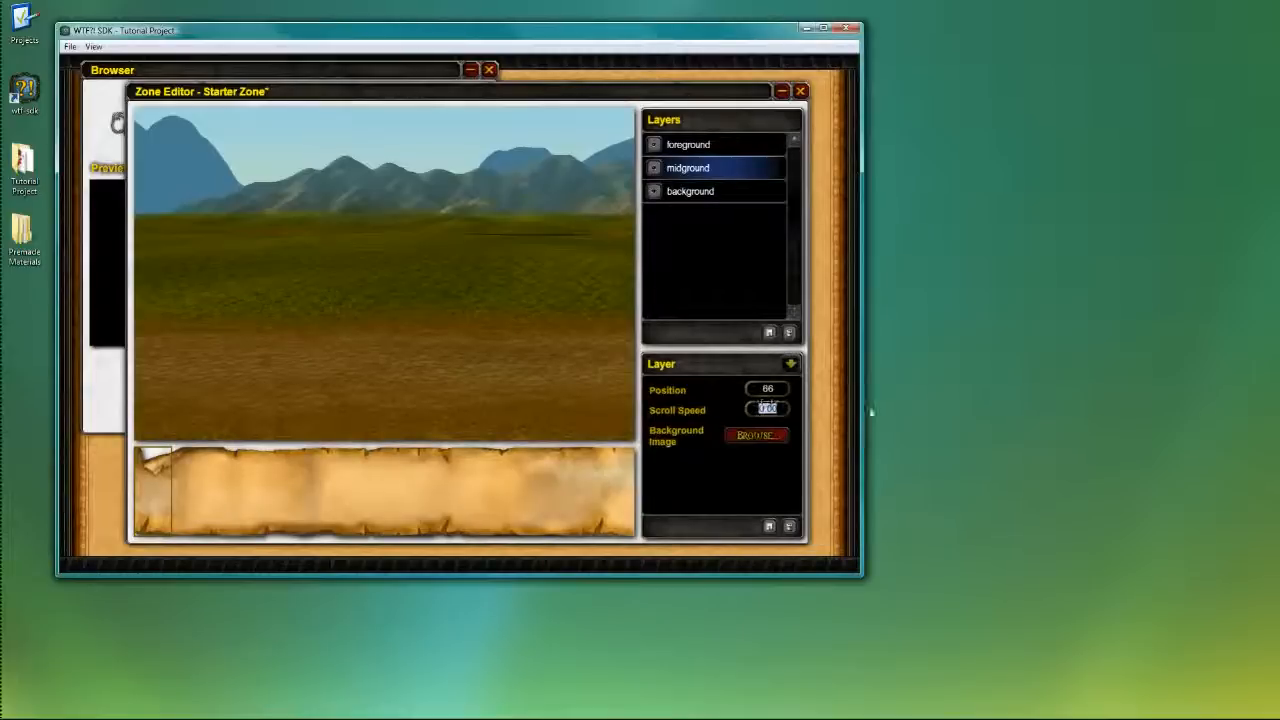
text(0.50)
drag(159, 470, 388, 476)
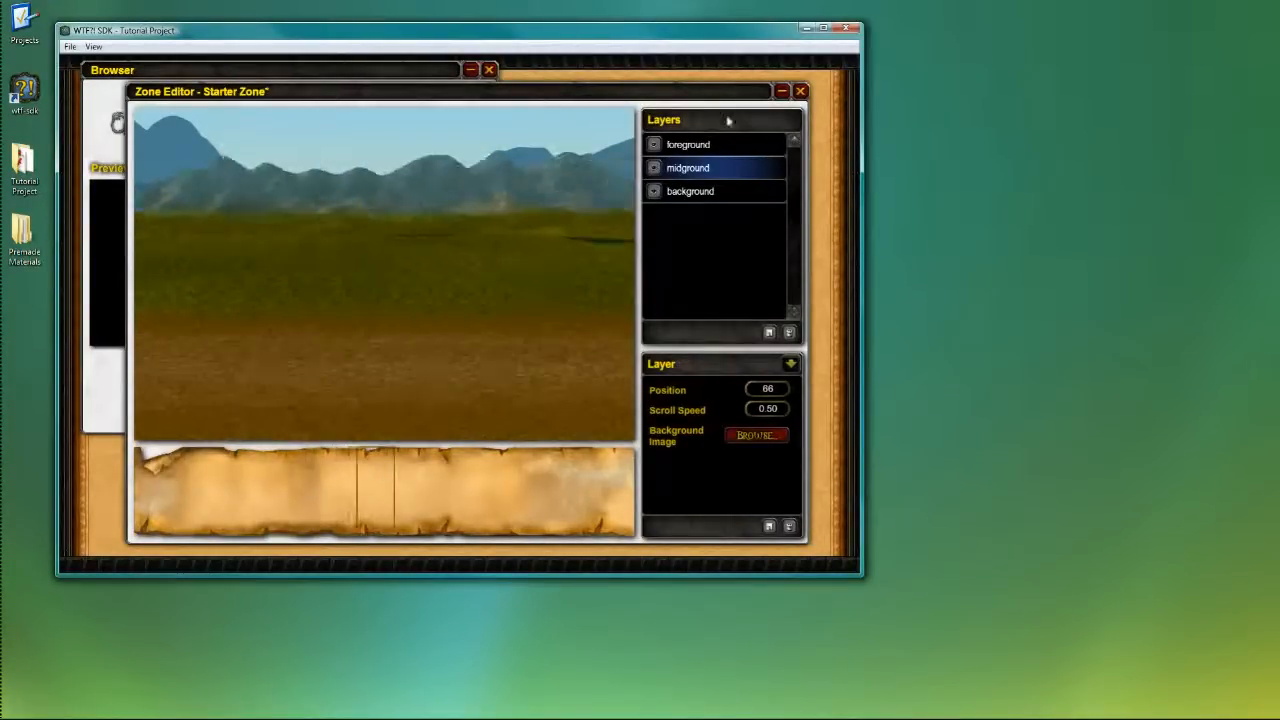
Set the background layer's scroll speed to 0.20 and return the view to the start of the zone
click(716, 193)
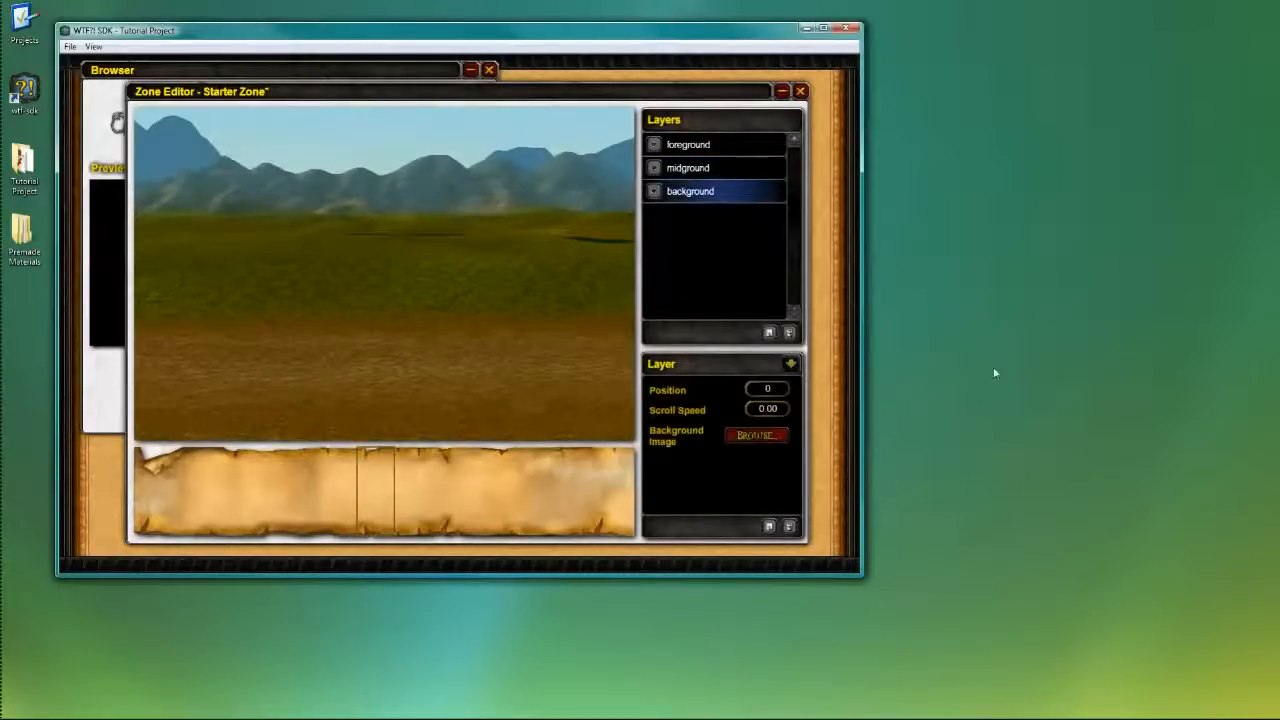
drag(791, 408, 788, 408)
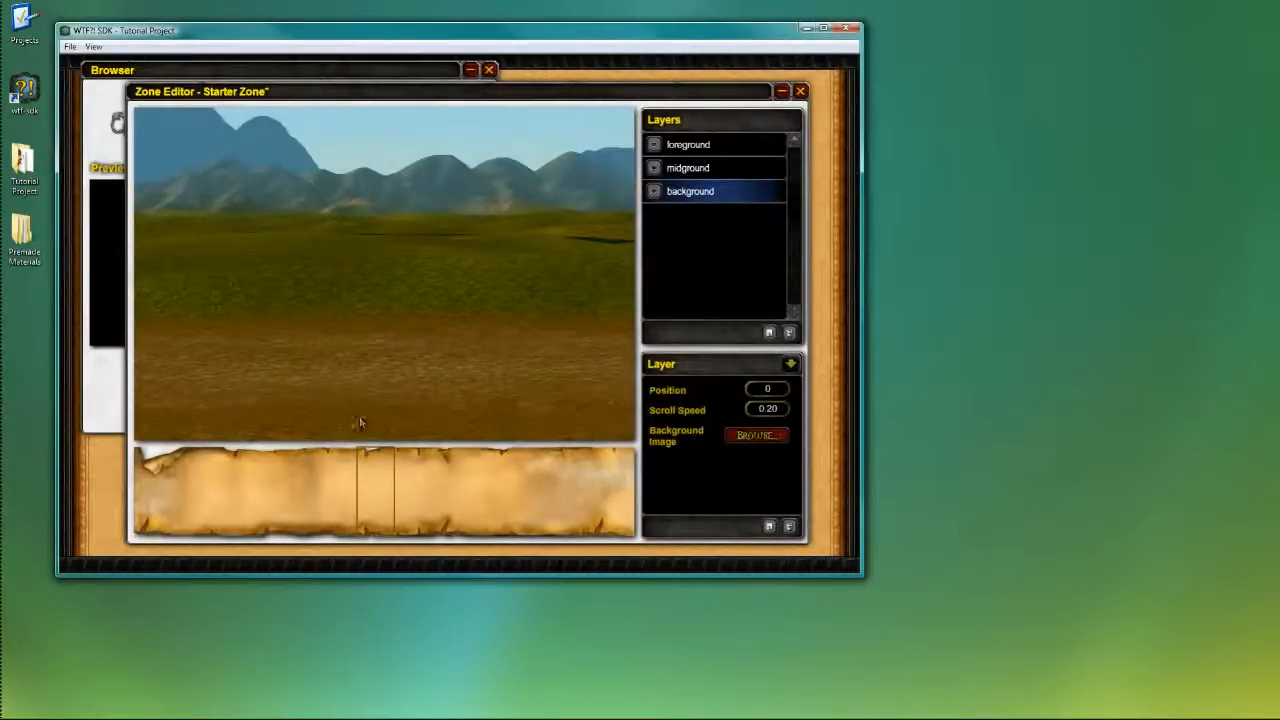
drag(372, 487, 150, 492)
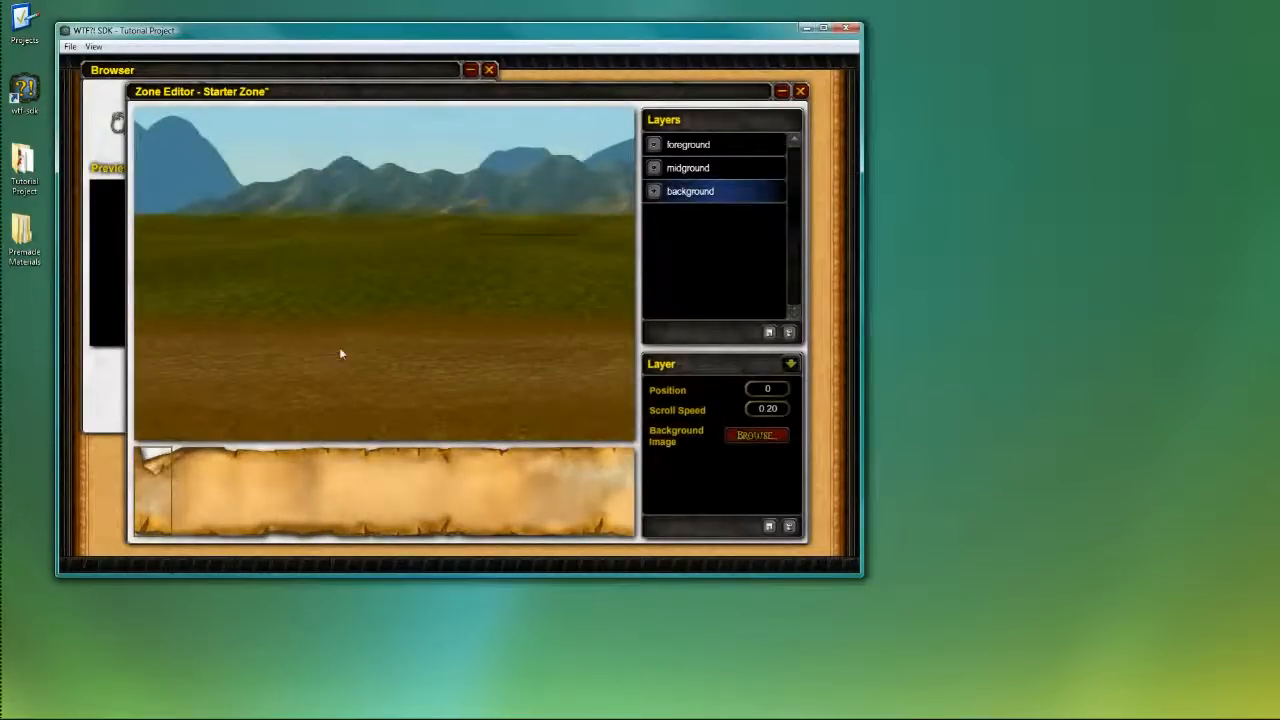
Move the view forward through Starter Zone and back to the start to examine how the three layers scroll against each other
key(Right)
key(Right)
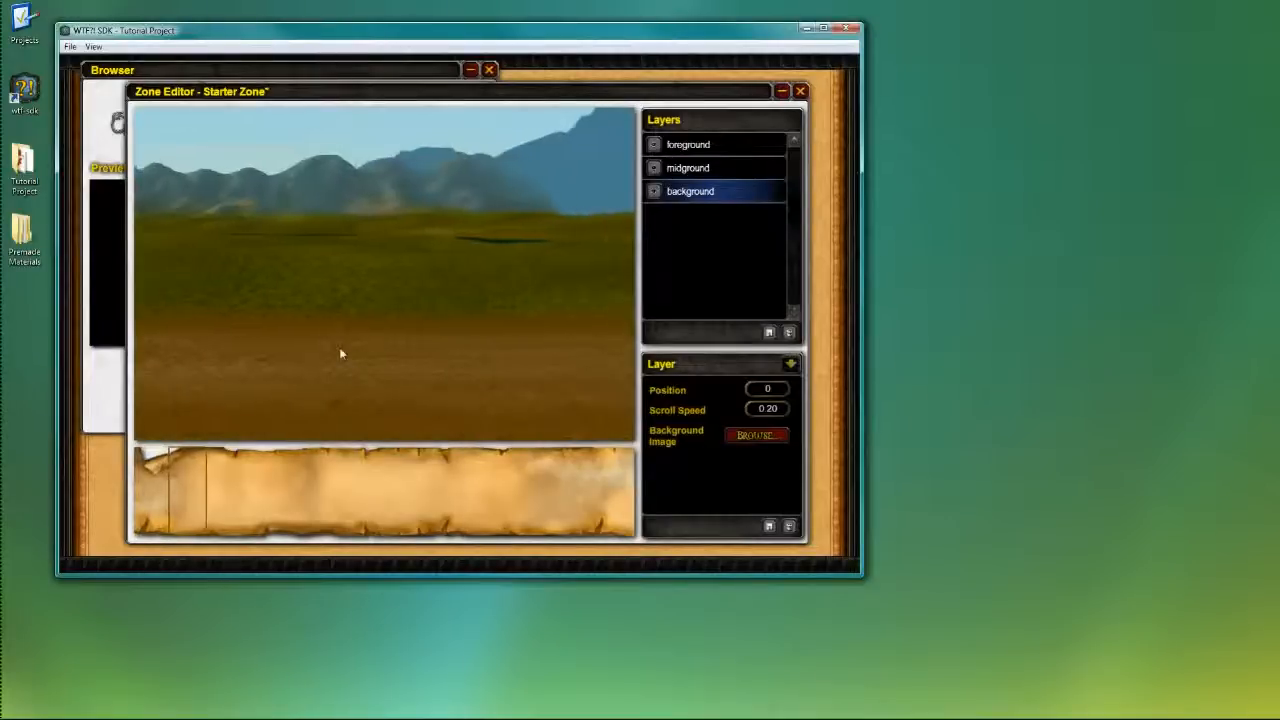
key(Right)
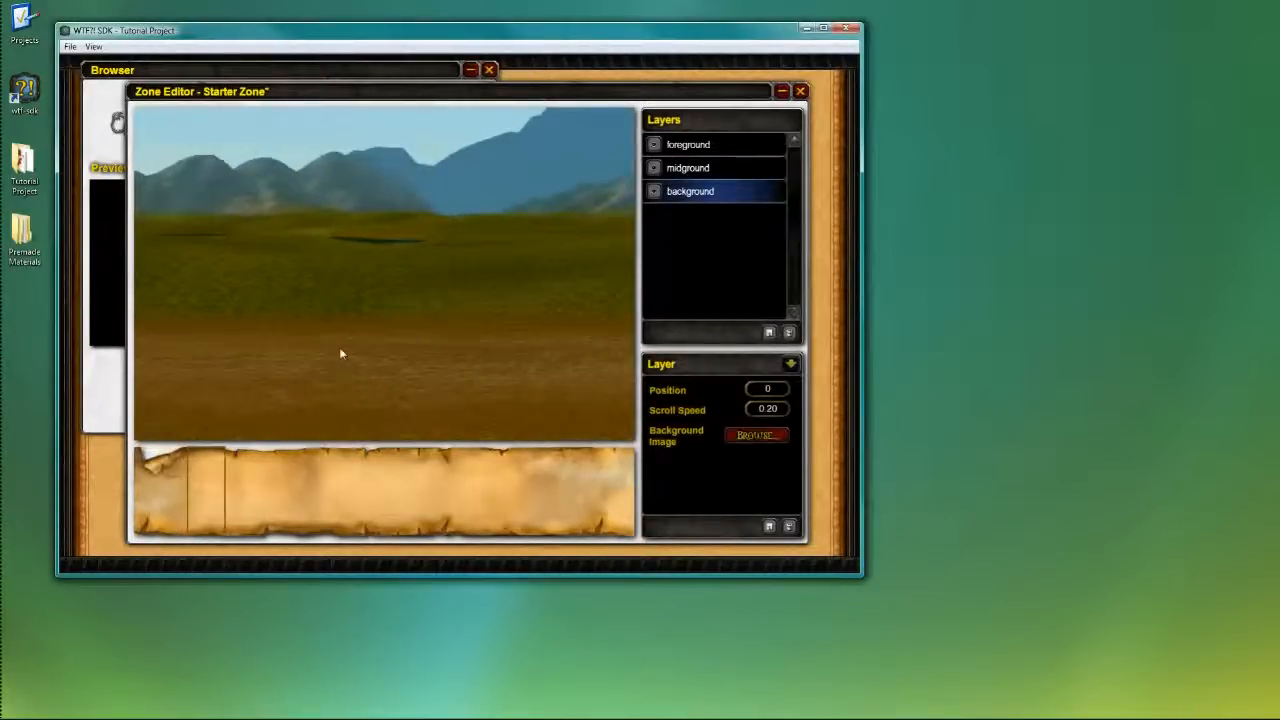
key(Right)
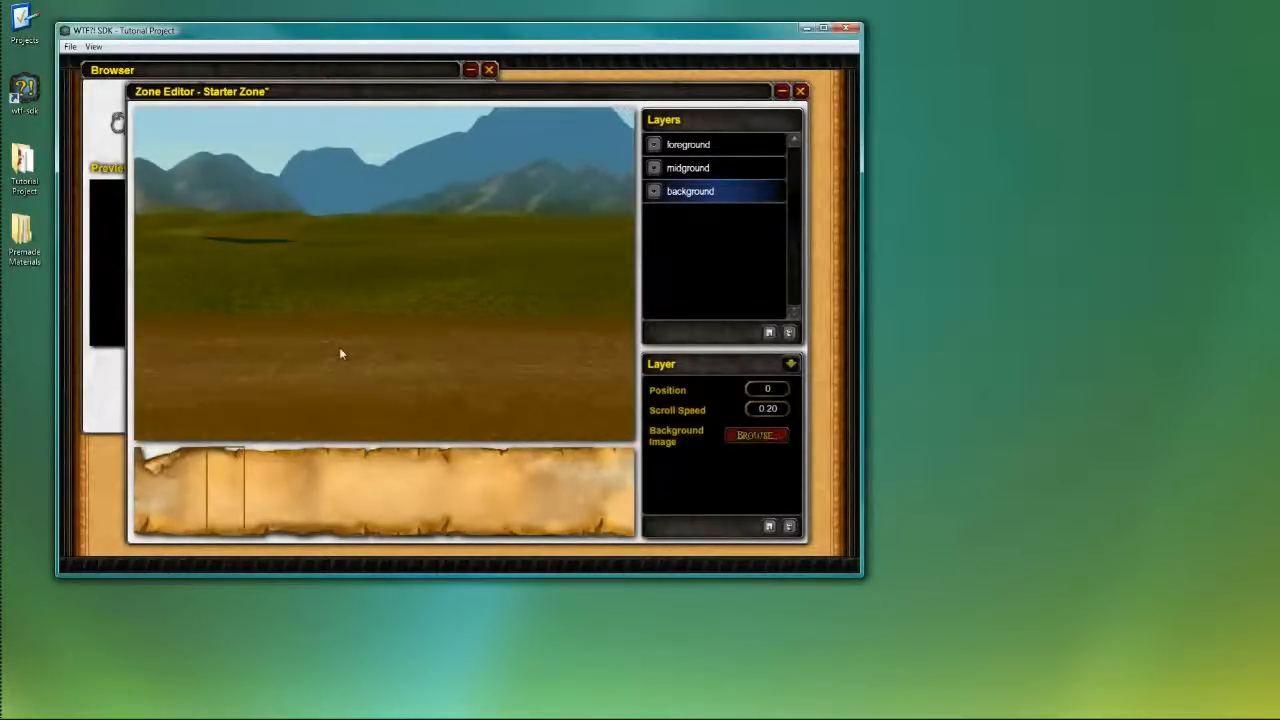
key(Right)
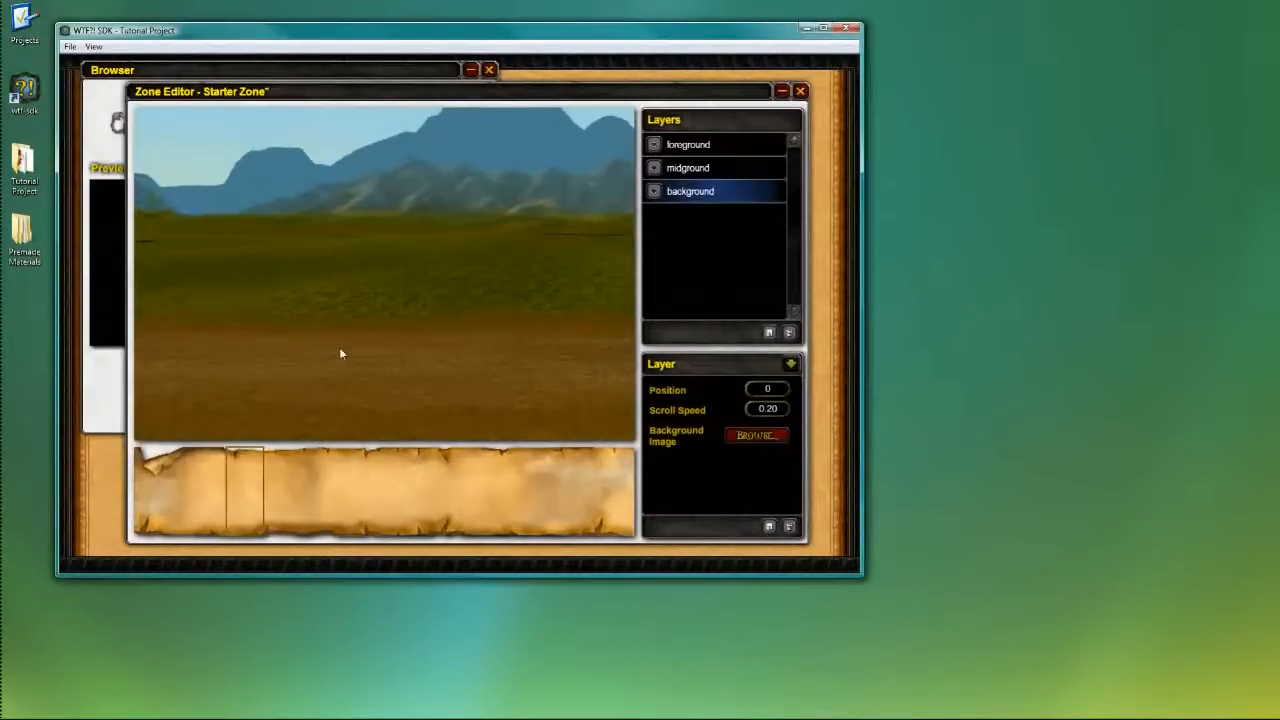
key(Left)
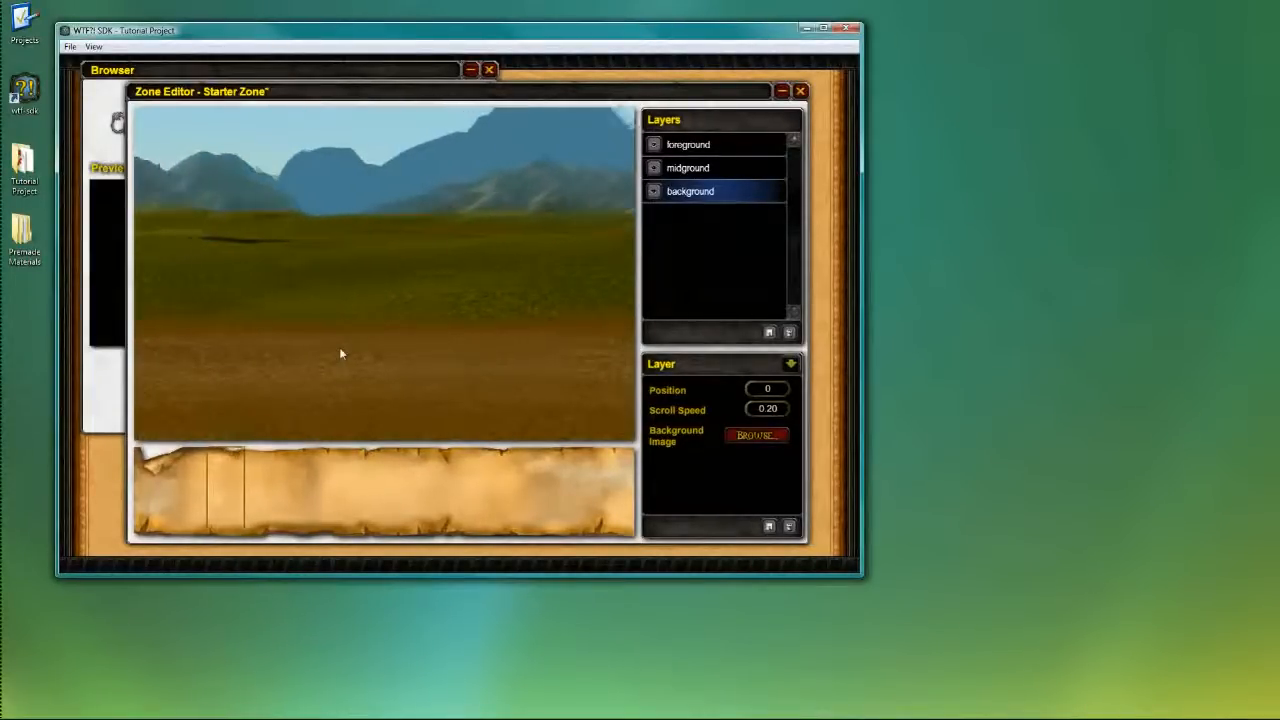
key(Left)
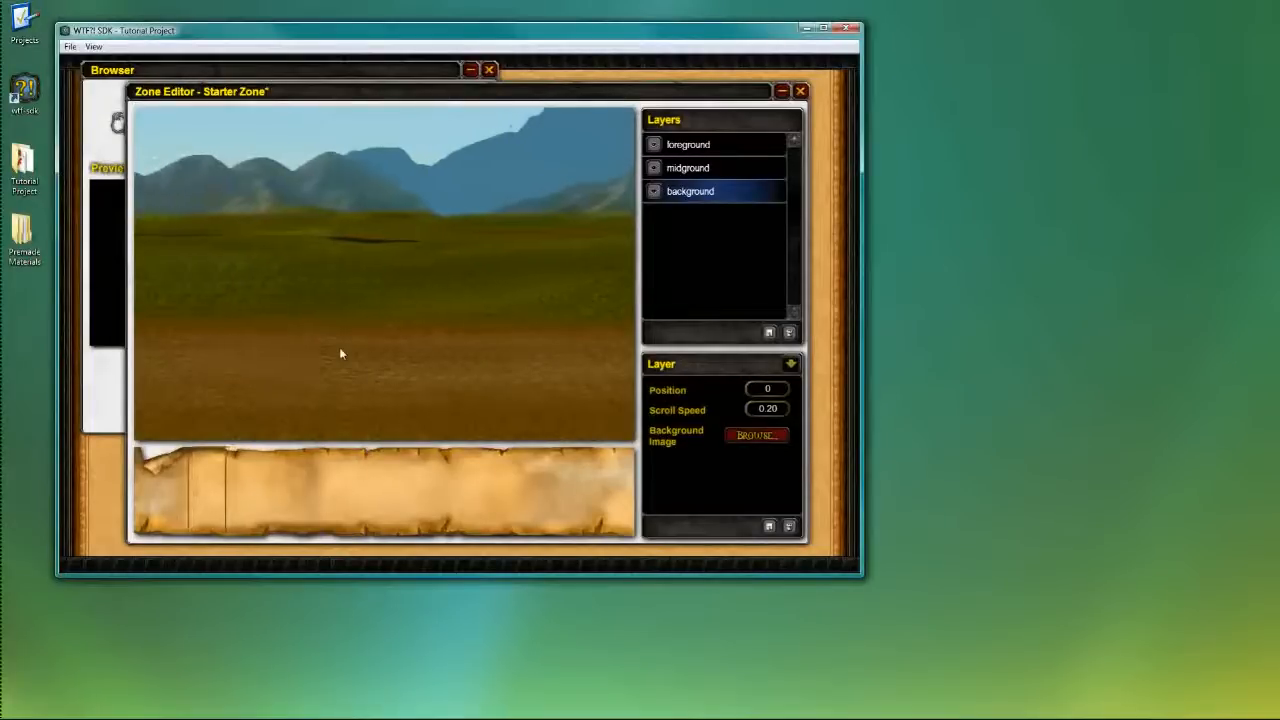
key(Left)
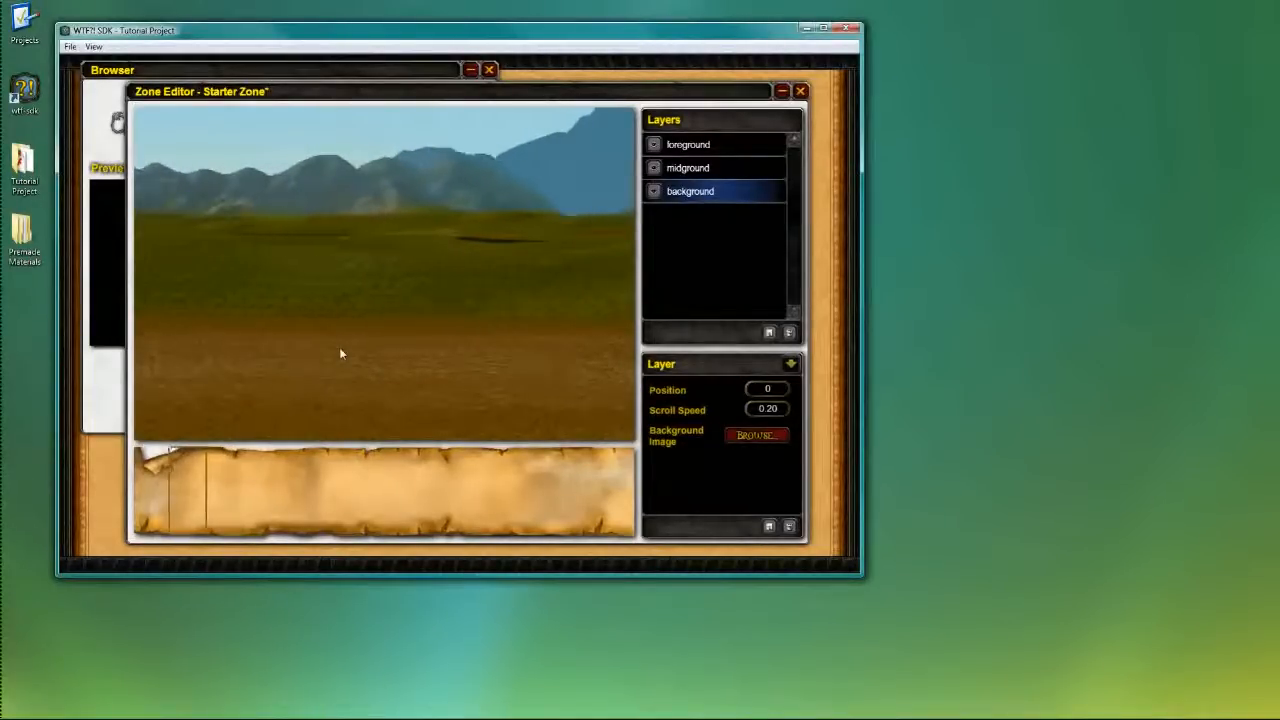
key(Left)
key(Left)
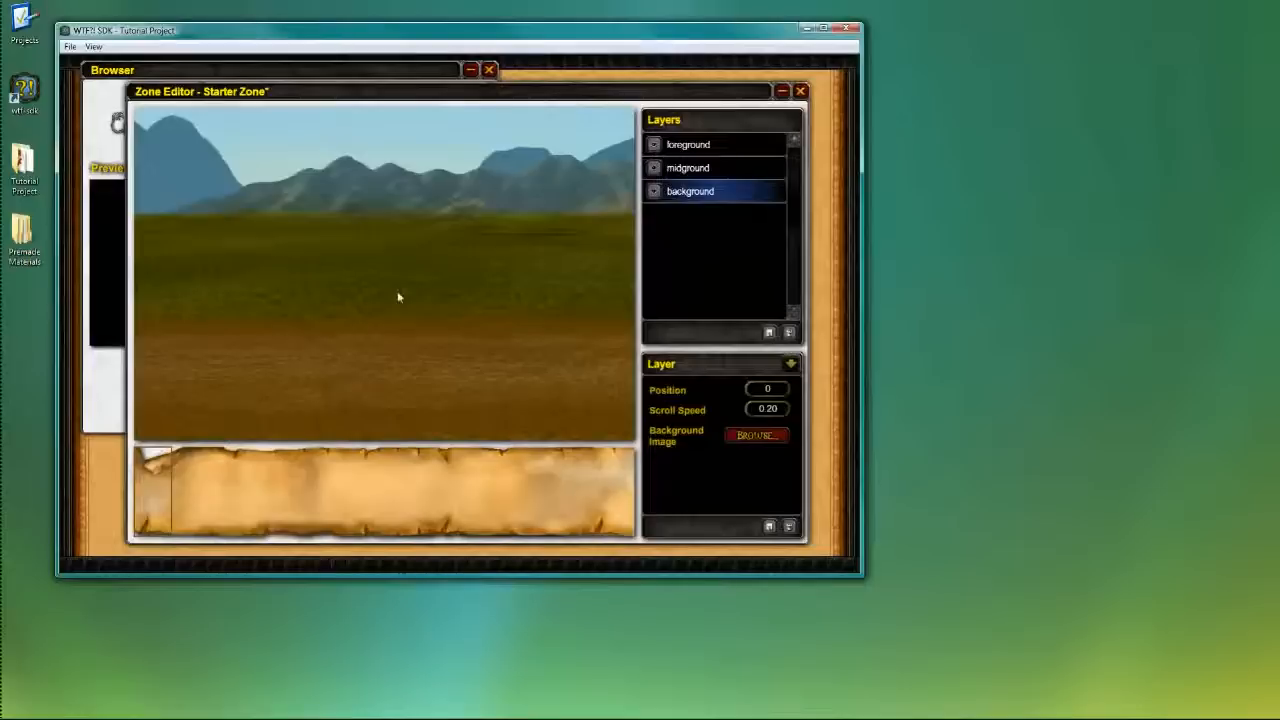
Set Starter Zone's character layer to foreground in the zone properties
click(699, 150)
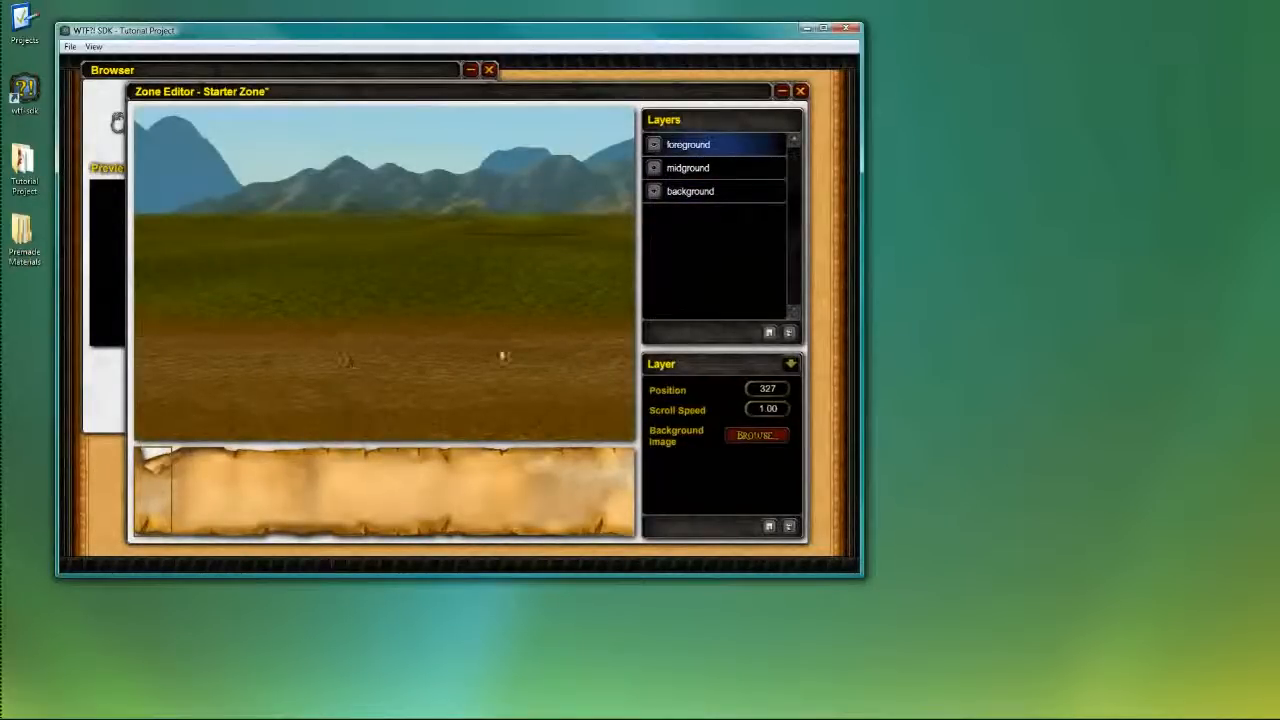
click(789, 364)
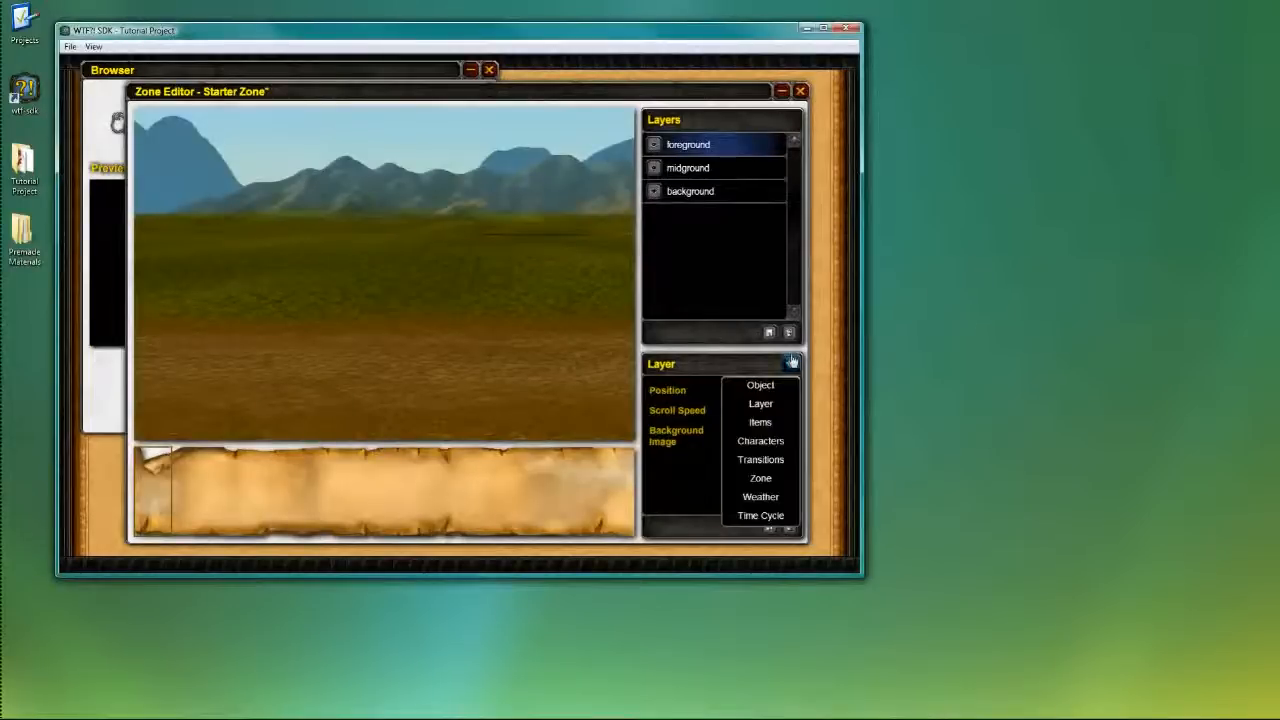
click(762, 478)
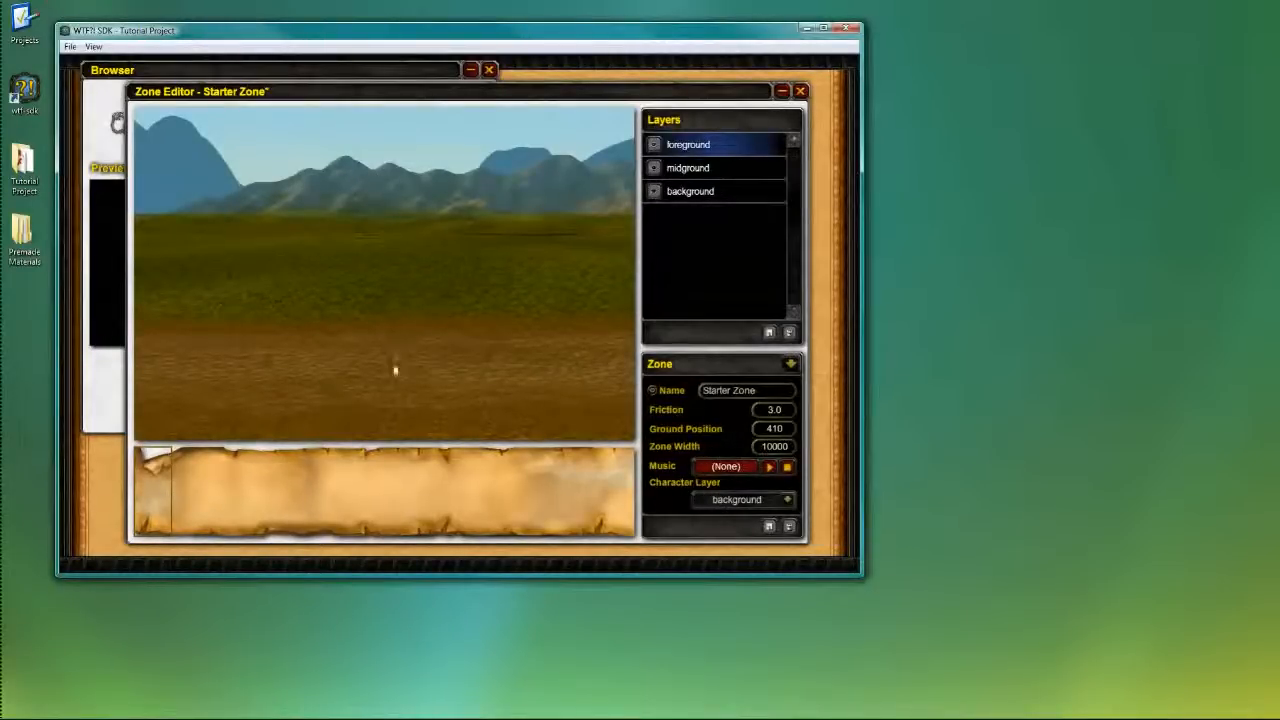
click(787, 499)
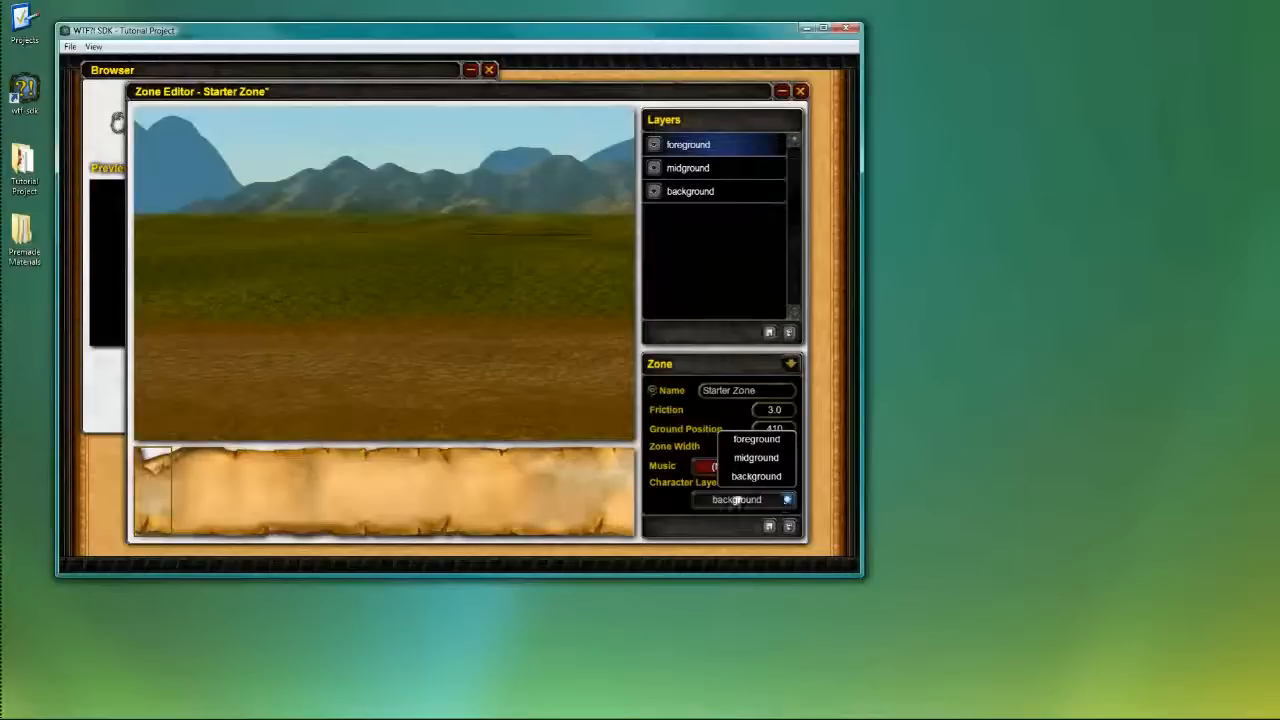
click(756, 439)
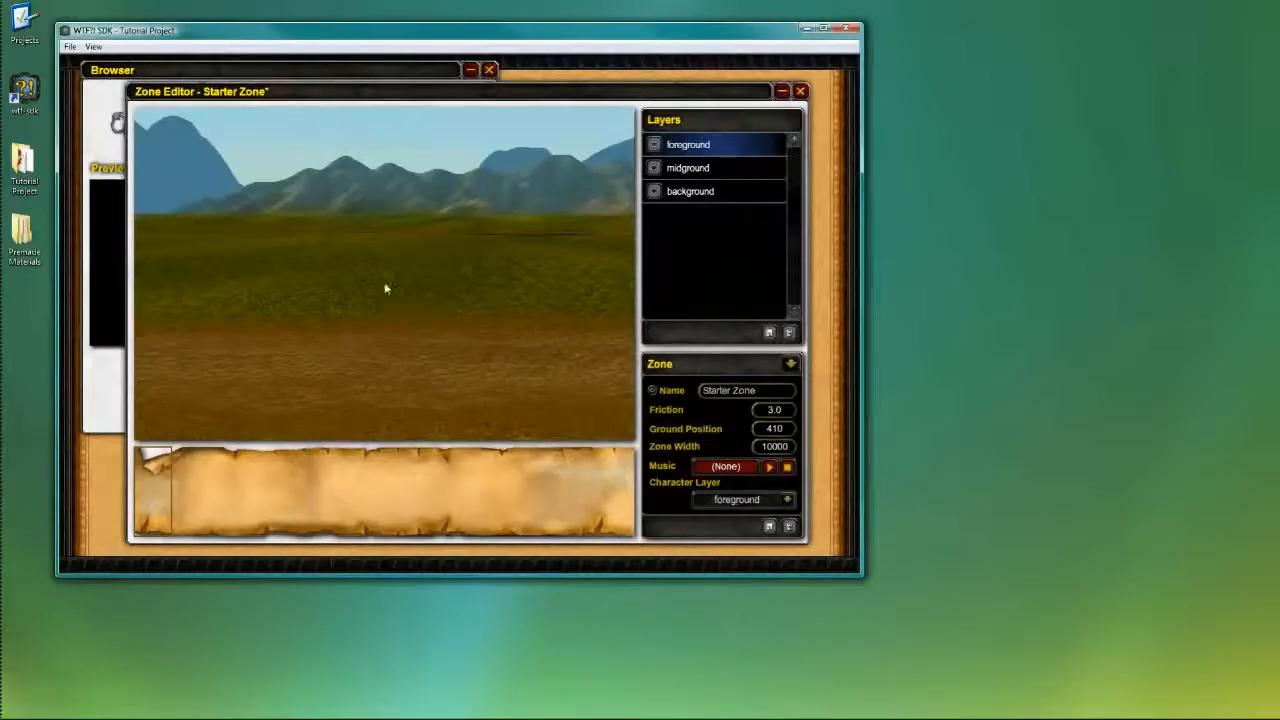
Save the changes to Starter Zone and dismiss the save notice
mouse_move(168, 480)
mouse_down()
mouse_move(517, 487)
mouse_move(144, 476)
mouse_up()
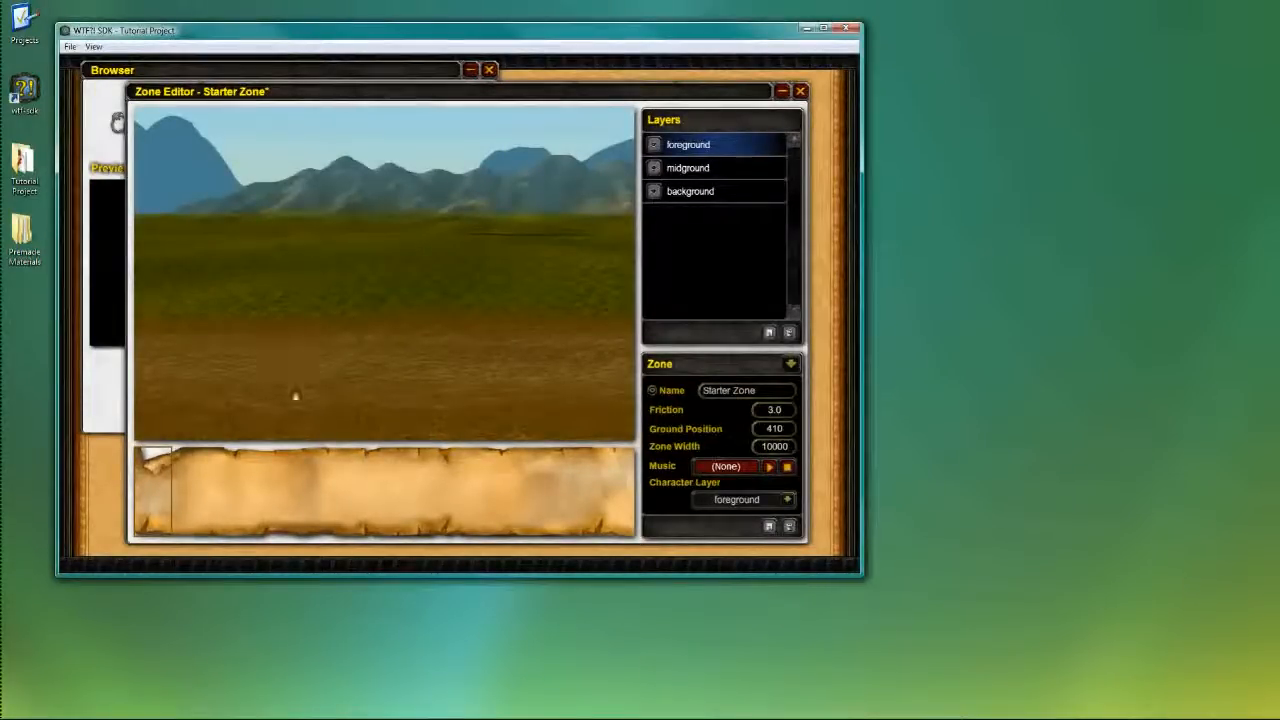
mouse_move(172, 464)
mouse_down()
mouse_move(606, 480)
mouse_move(150, 488)
mouse_up()
drag(169, 471, 128, 497)
key(ctrl+s)
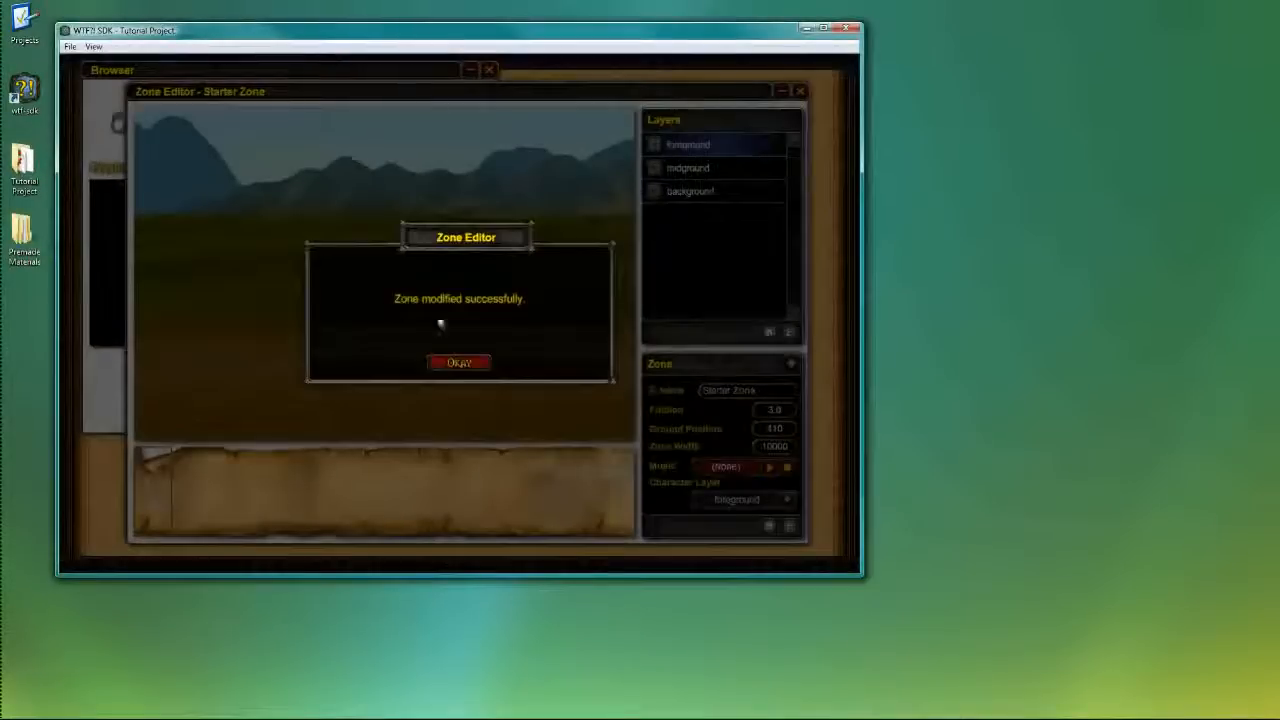
click(458, 362)
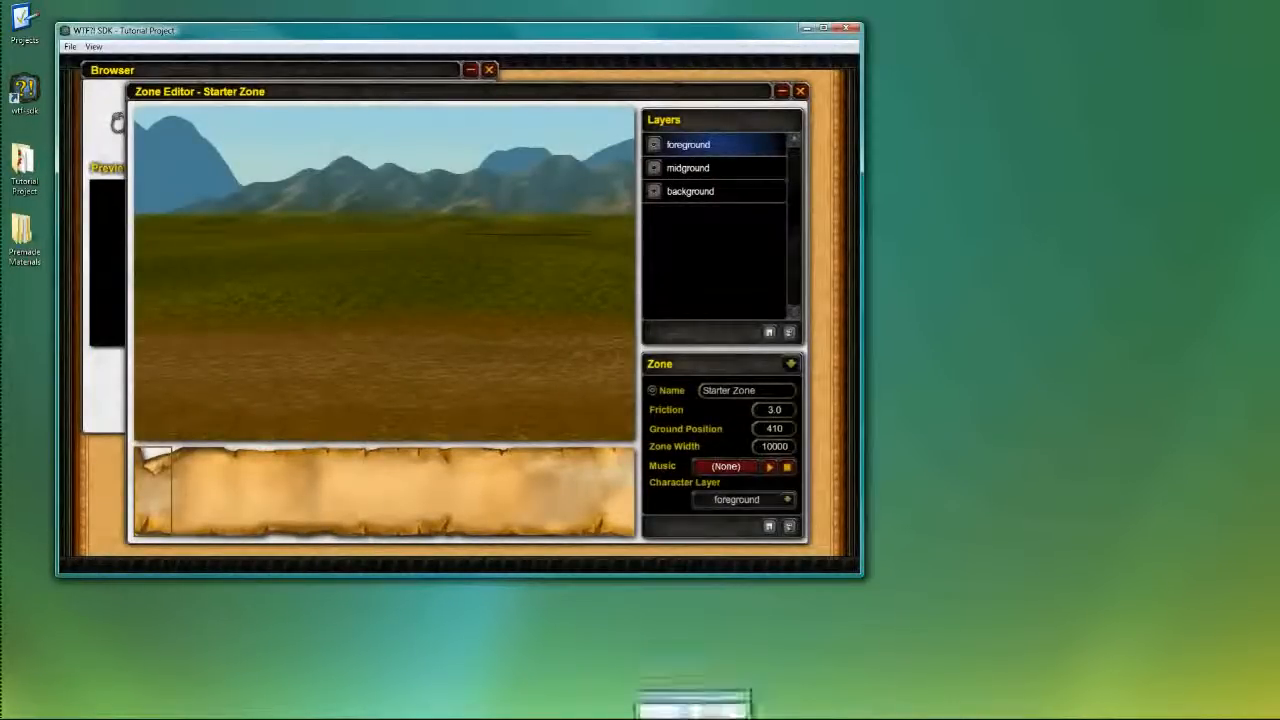
Open Tutorial Project.html from the desktop's Tutorial Project folder in the web browser and start the game
double_click(10, 172)
double_click(556, 258)
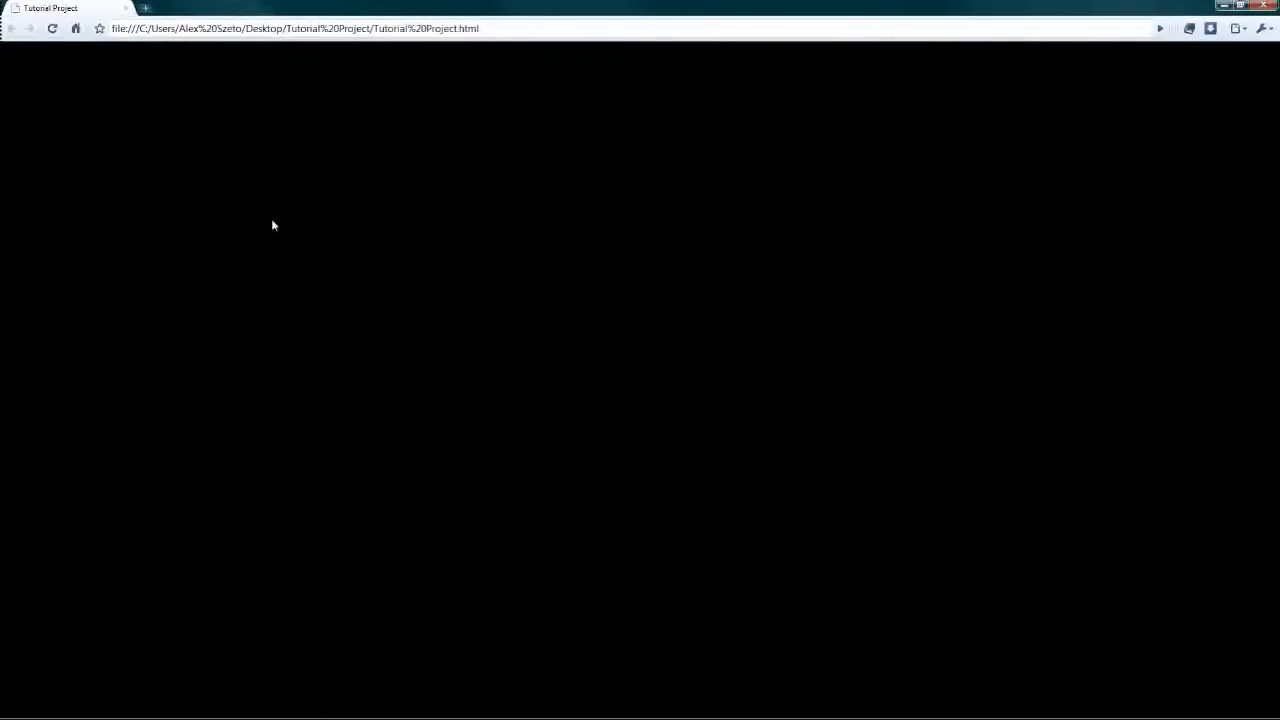
click(284, 358)
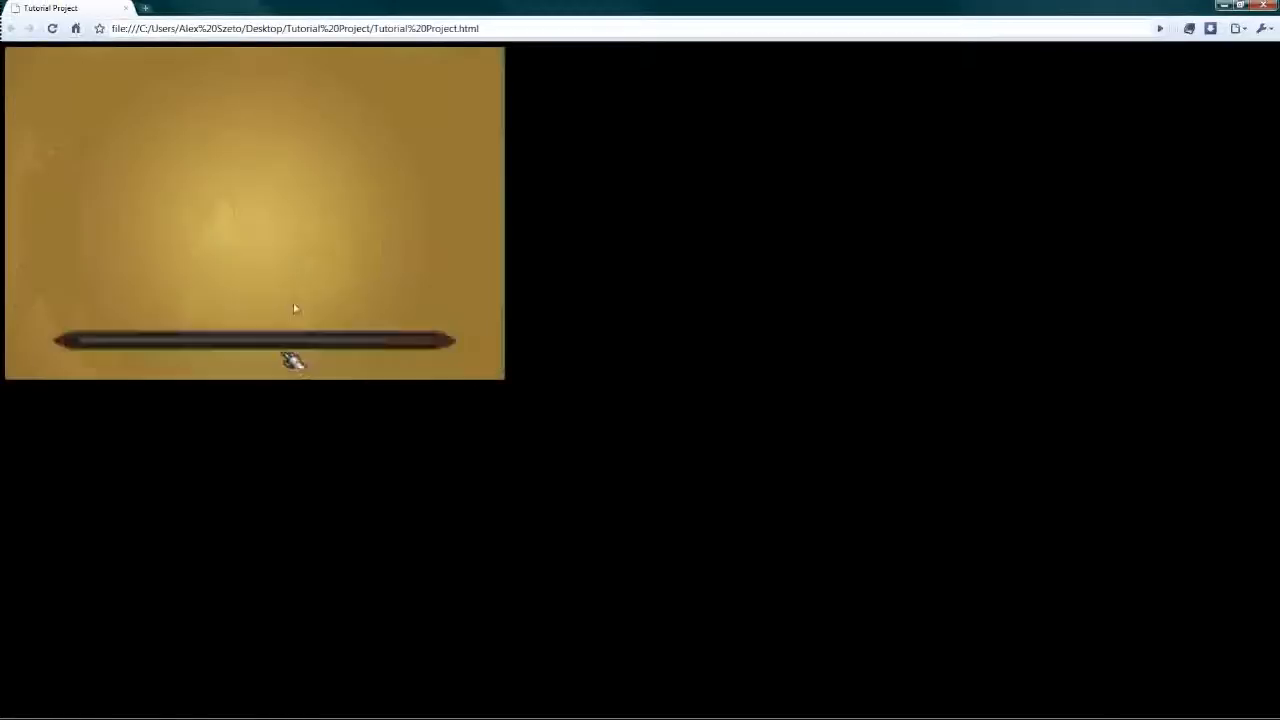